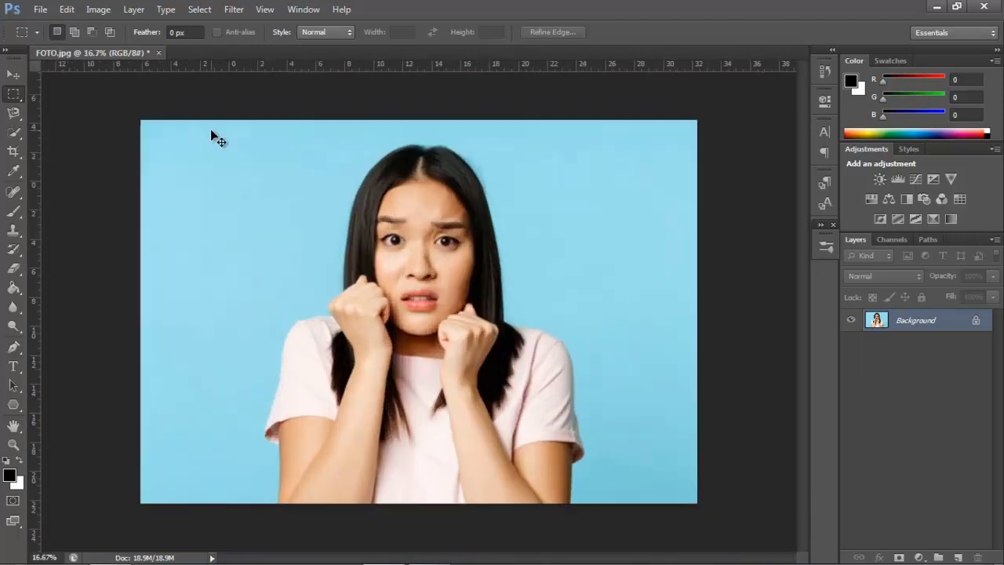
pyautogui.hotkey('ctrl', '-')
pyautogui.hotkey('ctrl', '-')
pyautogui.hotkey('ctrl', '-')
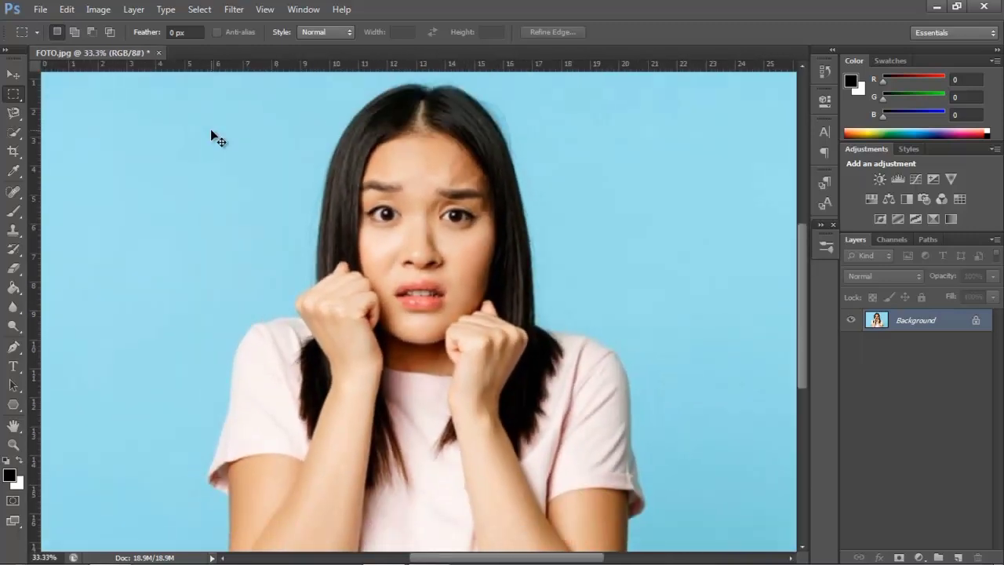
pyautogui.hotkey('ctrl', '+')
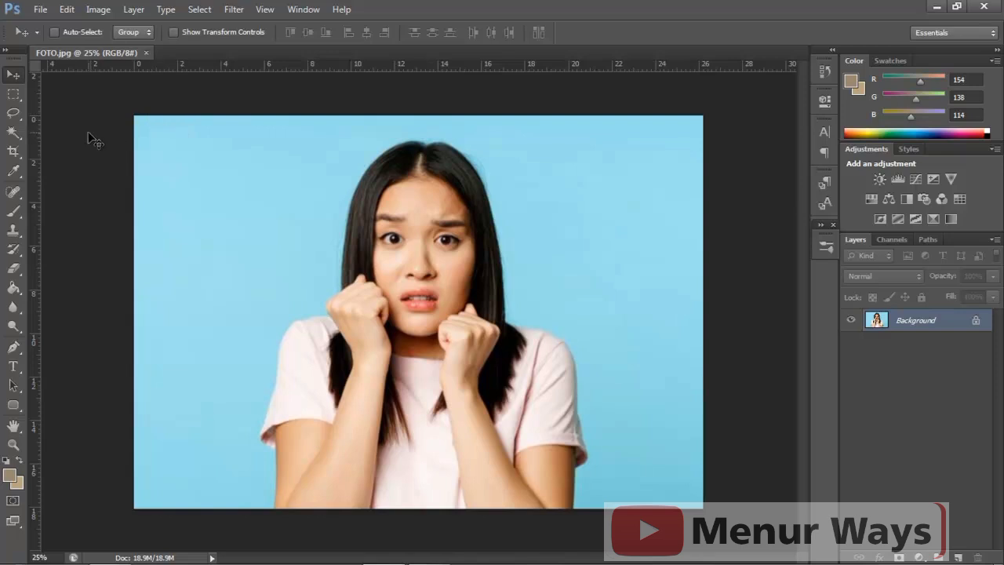
# Step: Make a rectangular marquee selection around the woman's head and upper body
pyautogui.click(12, 95)
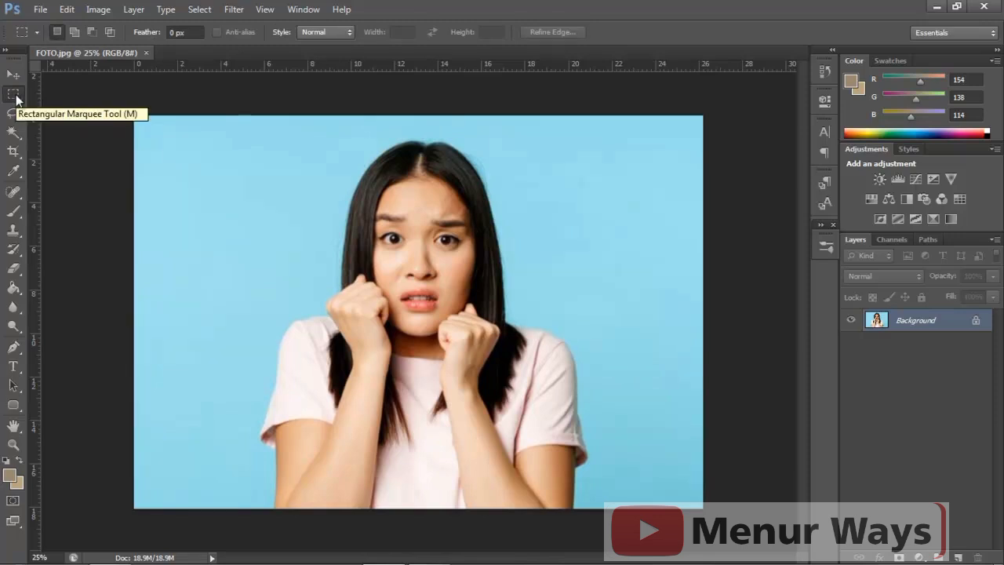
pyautogui.rightClick(16, 95)
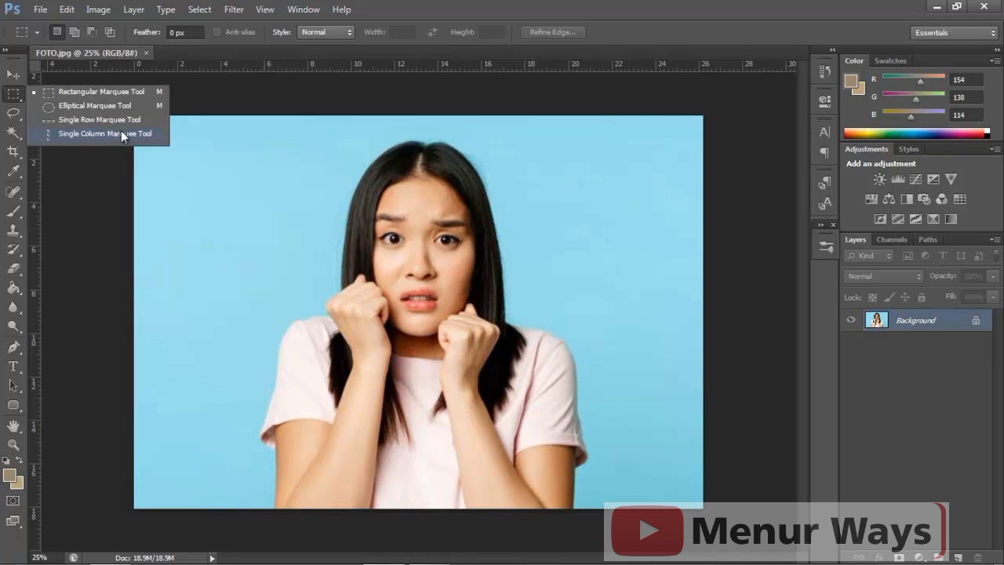
pyautogui.click(72, 90)
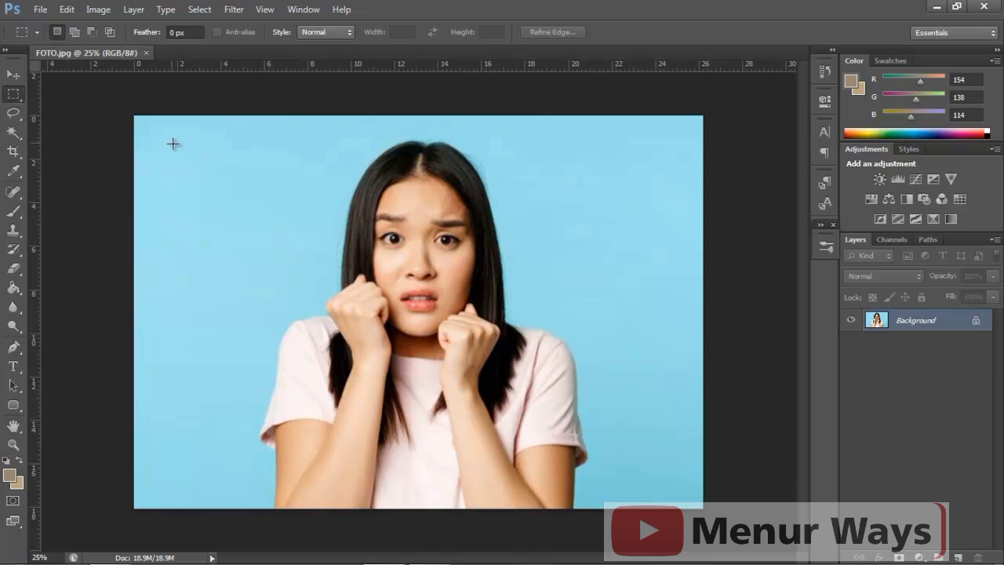
pyautogui.moveTo(163, 134); pyautogui.dragTo(623, 369)
pyautogui.click(508, 307)
pyautogui.moveTo(281, 138); pyautogui.dragTo(566, 402)
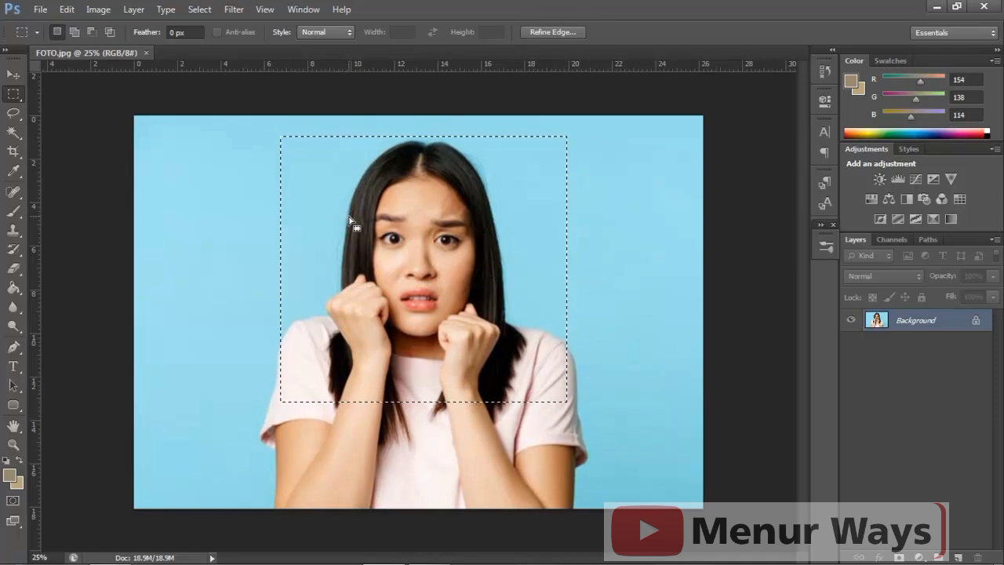
# Step: Redraw the rectangular selection around the woman's head in several sizes and clear the last one
pyautogui.click(310, 154)
pyautogui.moveTo(318, 147); pyautogui.dragTo(553, 366)
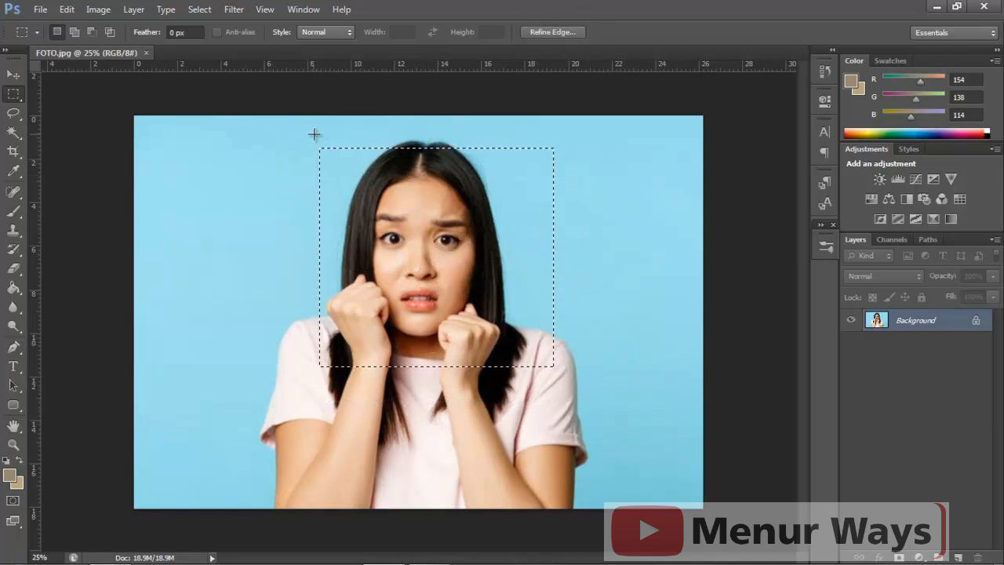
pyautogui.moveTo(311, 131); pyautogui.dragTo(531, 395)
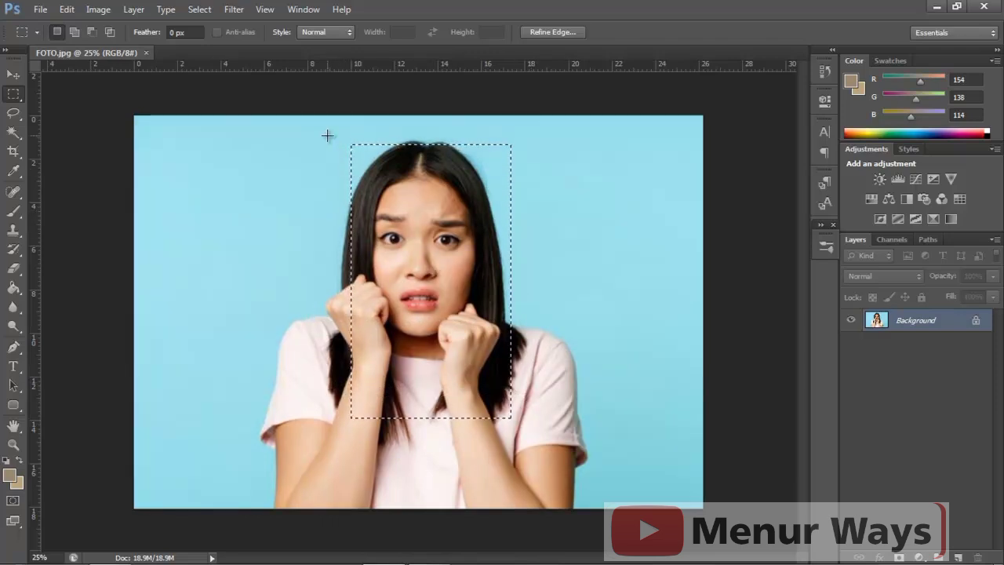
pyautogui.moveTo(319, 130); pyautogui.dragTo(520, 429)
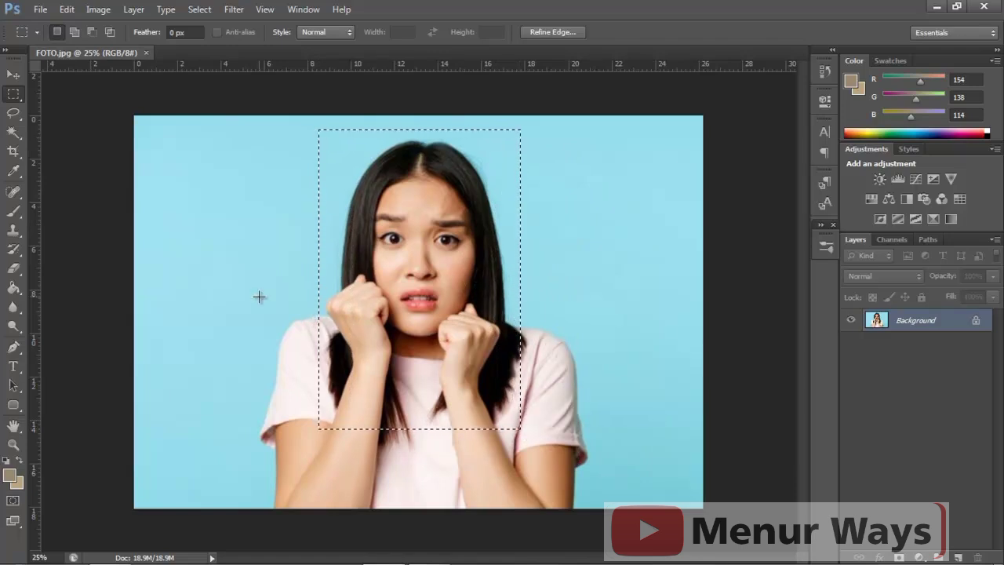
pyautogui.click(259, 297)
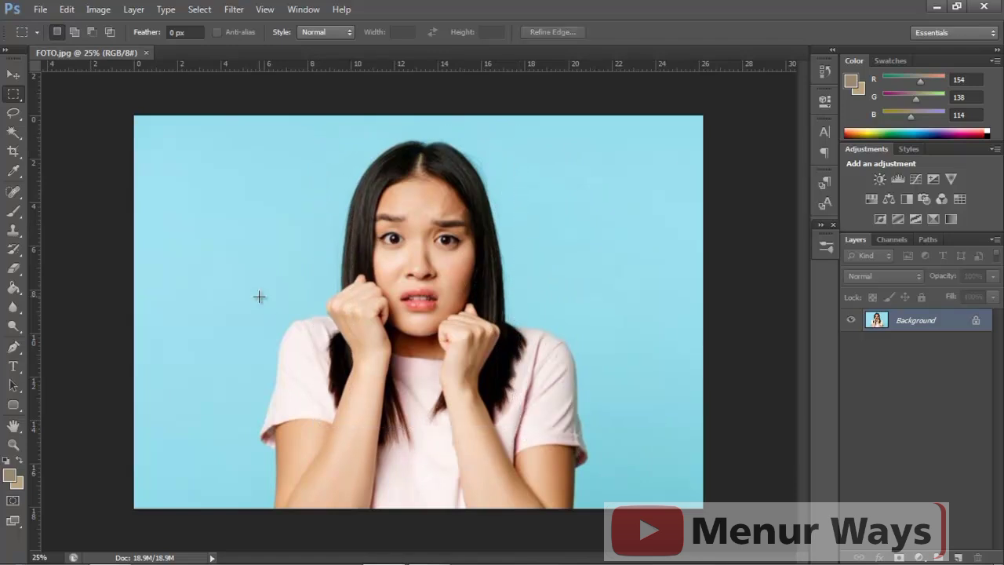
# Step: Make a rectangular selection enclosing the woman's head and shoulders, and deselect it
pyautogui.moveTo(296, 137); pyautogui.dragTo(585, 430)
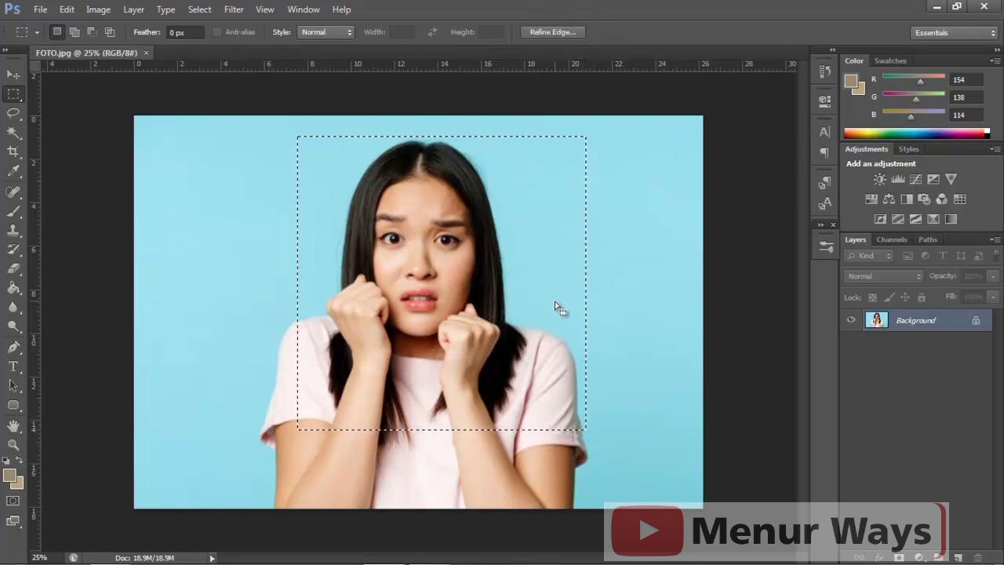
pyautogui.rightClick(458, 238)
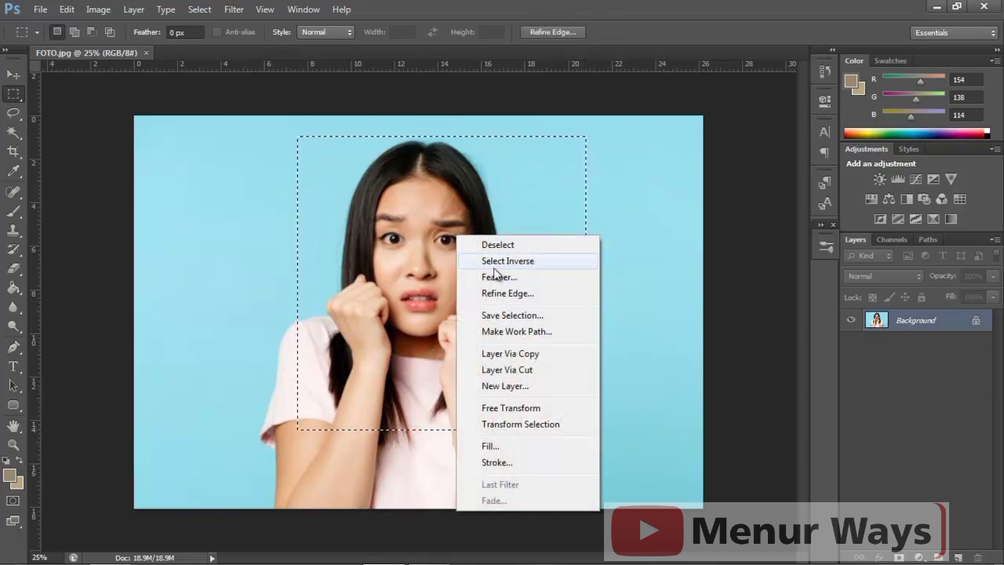
pyautogui.click(488, 244)
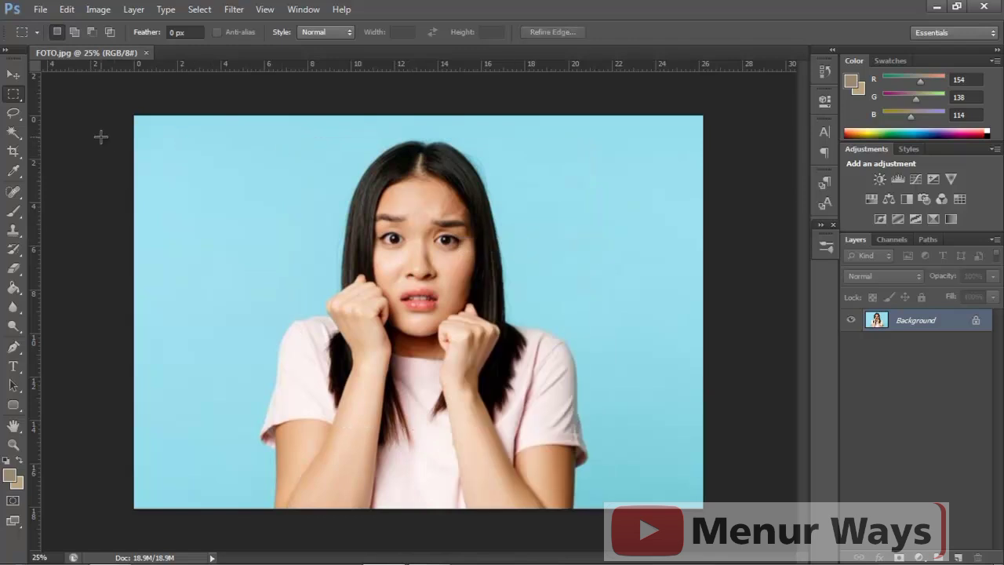
# Step: Draw several Elliptical Marquee selections around the woman's head, finishing with a near-circular one reaching her shoulders
pyautogui.rightClick(14, 96)
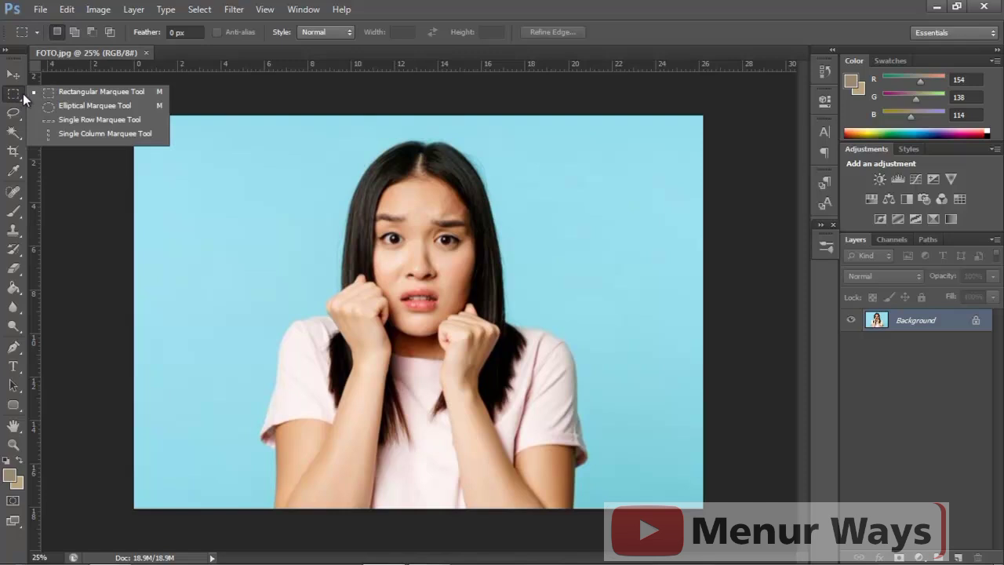
pyautogui.click(115, 105)
pyautogui.moveTo(326, 145); pyautogui.dragTo(520, 380)
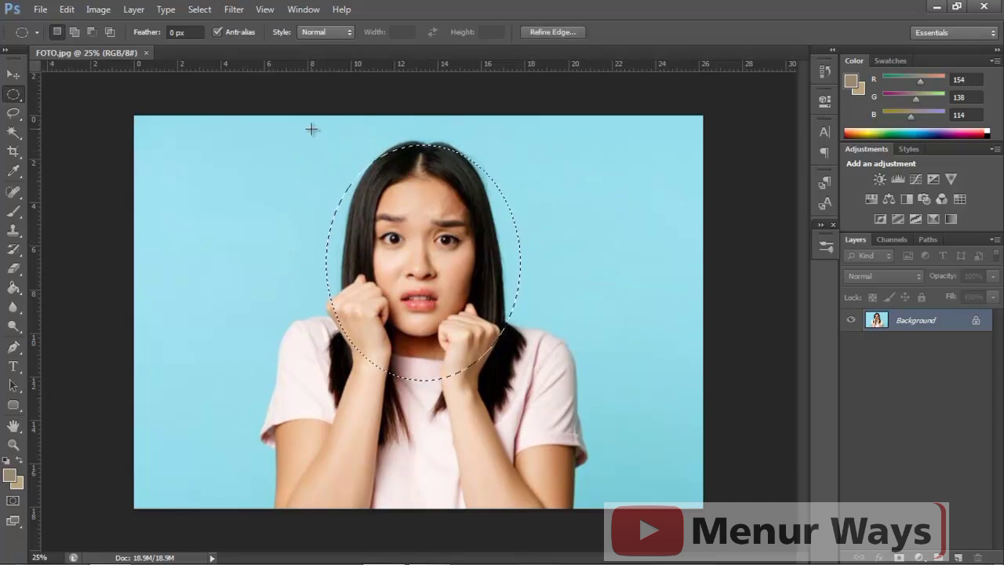
pyautogui.moveTo(312, 128); pyautogui.dragTo(531, 382)
pyautogui.hotkey('ctrl', '+')
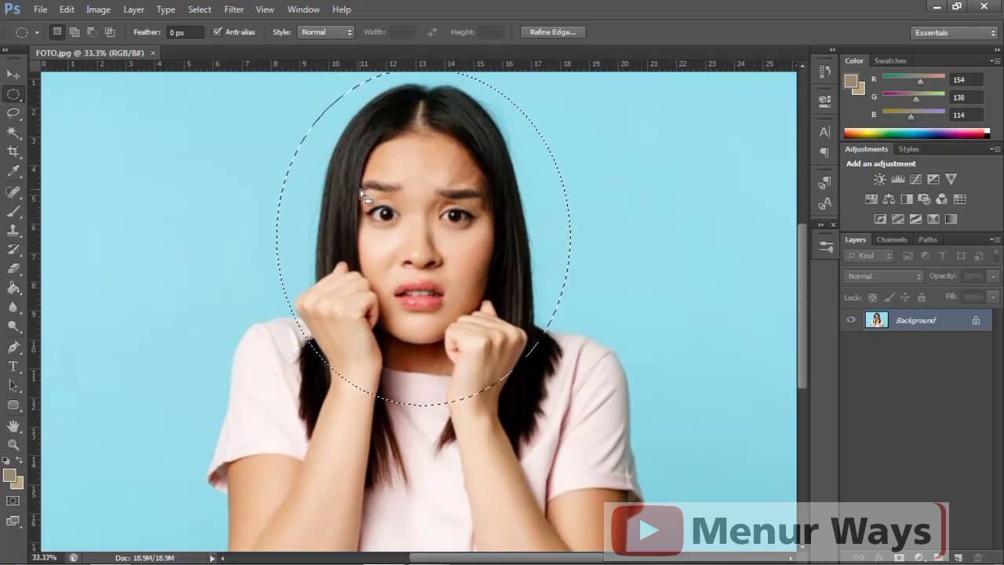
pyautogui.moveTo(250, 134); pyautogui.dragTo(514, 291)
pyautogui.moveTo(268, 93); pyautogui.dragTo(619, 445)
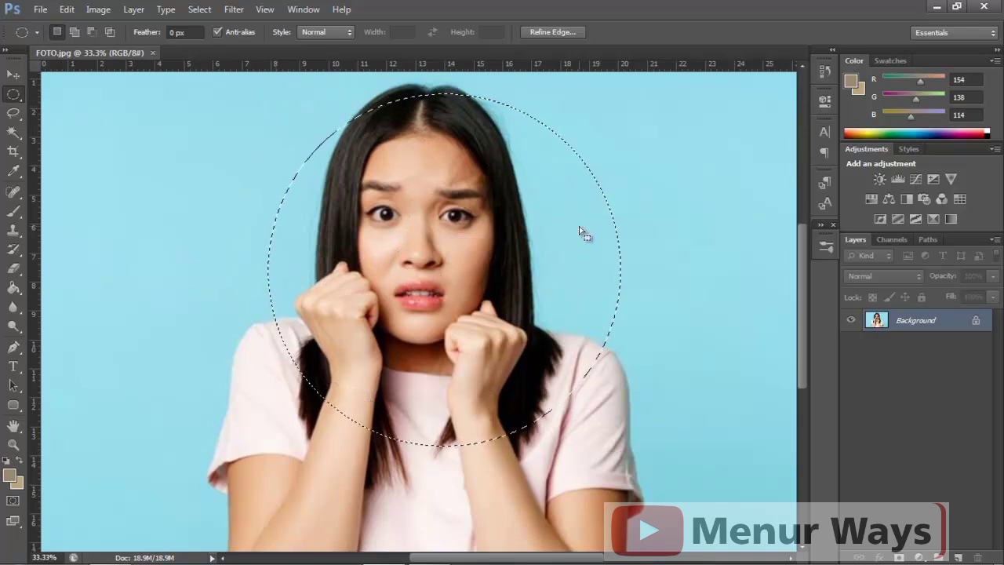
# Step: Place Single Row Marquee selections at various heights across the photo, finishing with one across the woman's upper chest
pyautogui.rightClick(13, 97)
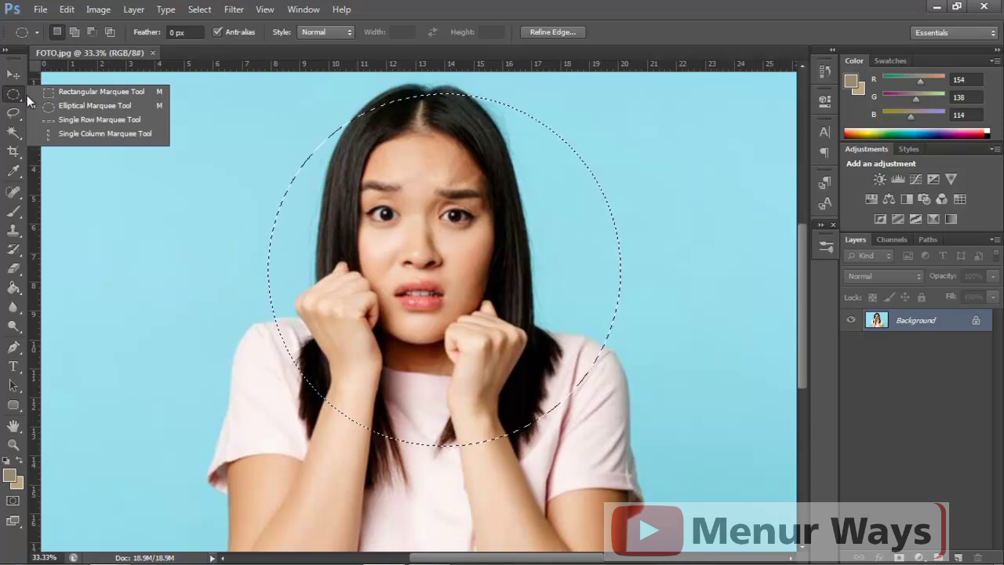
pyautogui.click(88, 121)
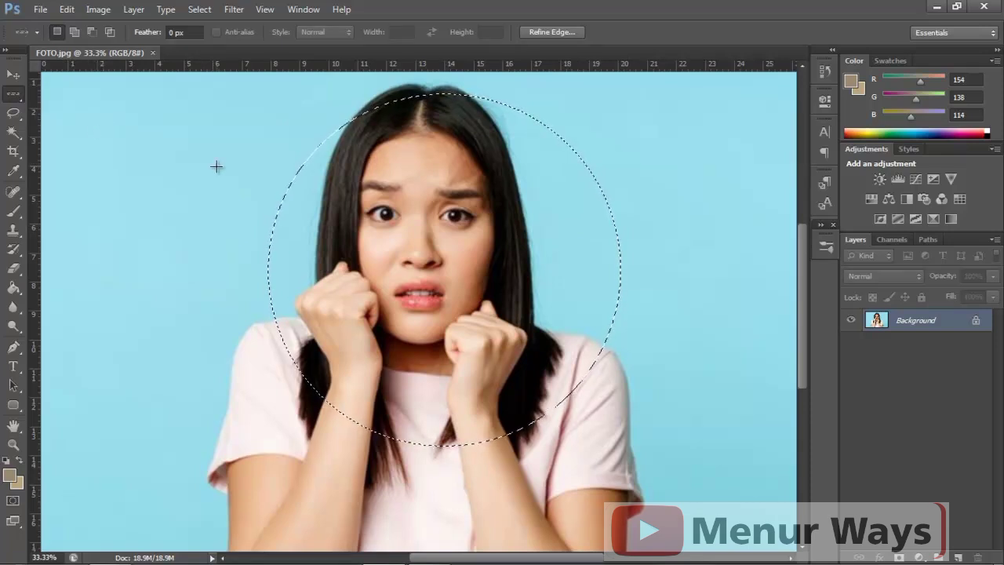
pyautogui.hotkey('ctrl', '-')
pyautogui.click(285, 145)
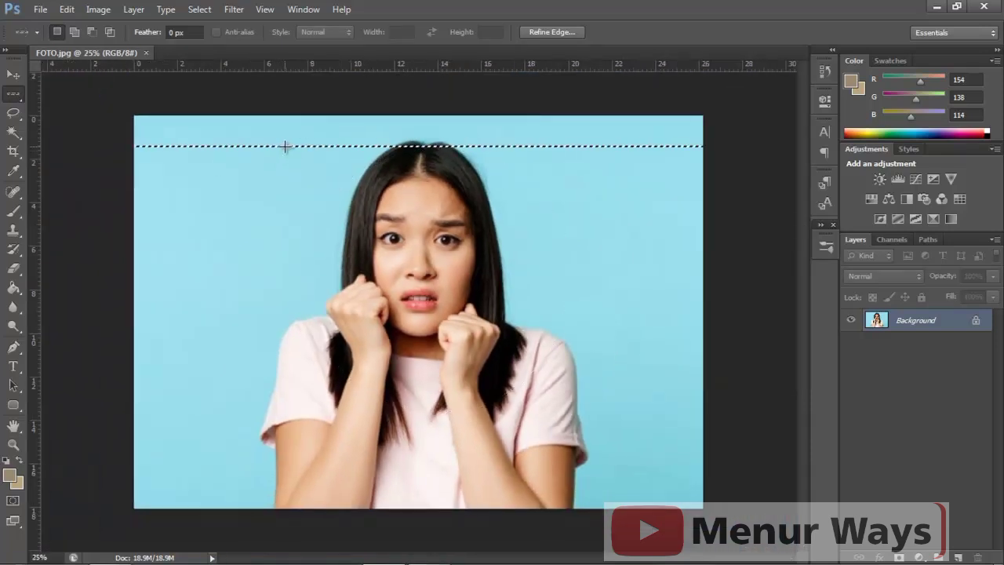
pyautogui.click(262, 241)
pyautogui.click(262, 331)
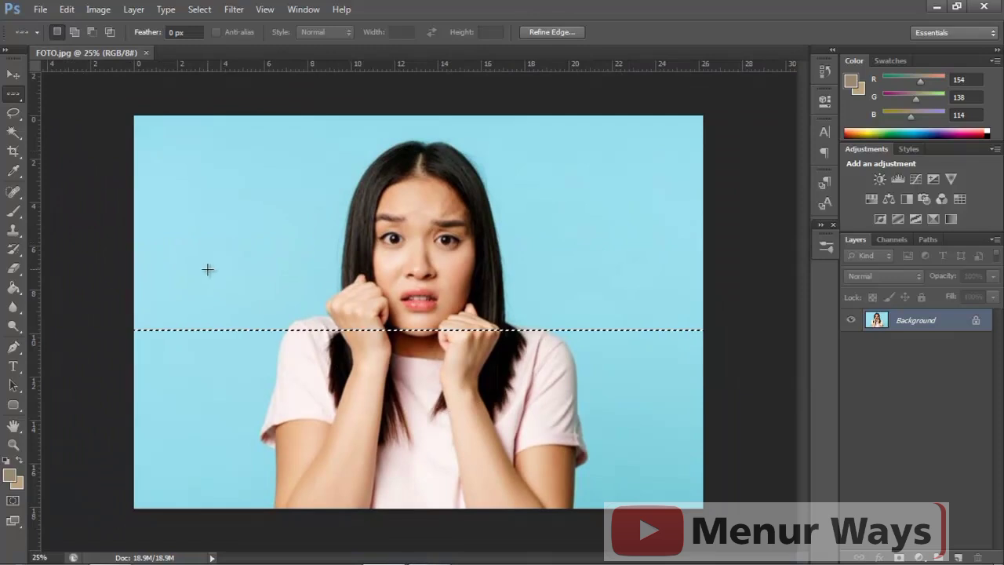
pyautogui.click(208, 269)
pyautogui.click(265, 332)
pyautogui.click(279, 282)
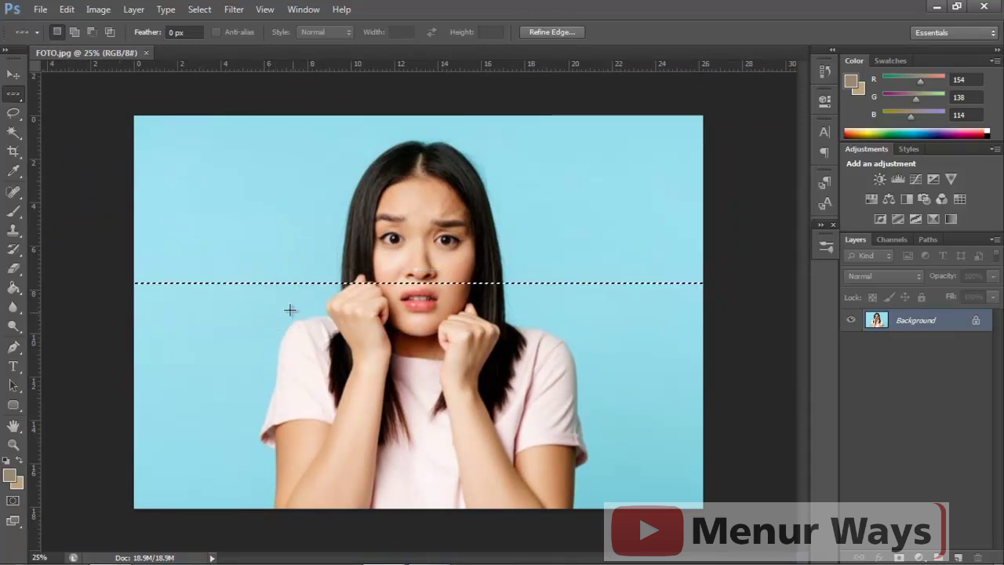
pyautogui.click(285, 342)
pyautogui.click(227, 162)
pyautogui.click(247, 278)
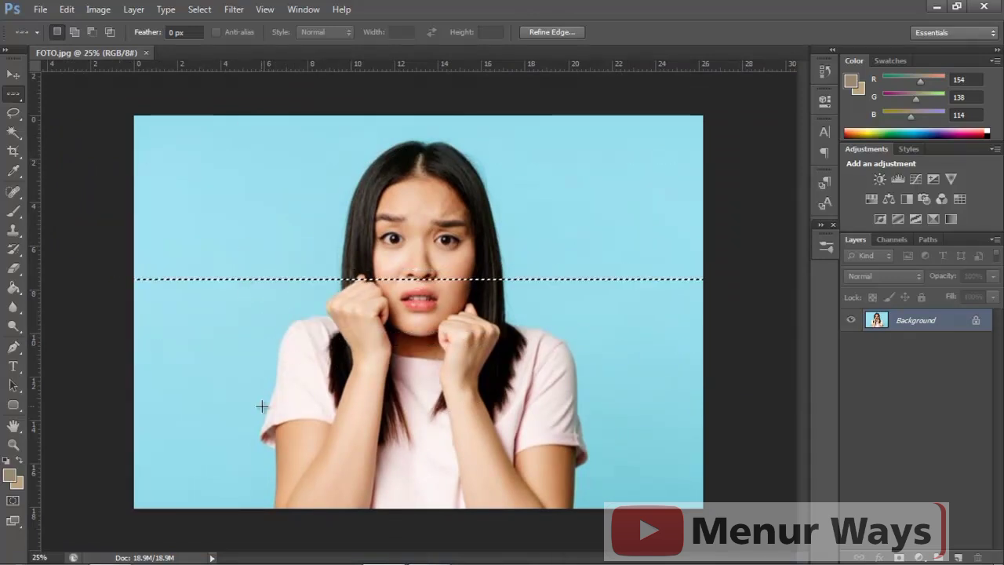
pyautogui.click(262, 428)
pyautogui.click(251, 137)
pyautogui.click(253, 191)
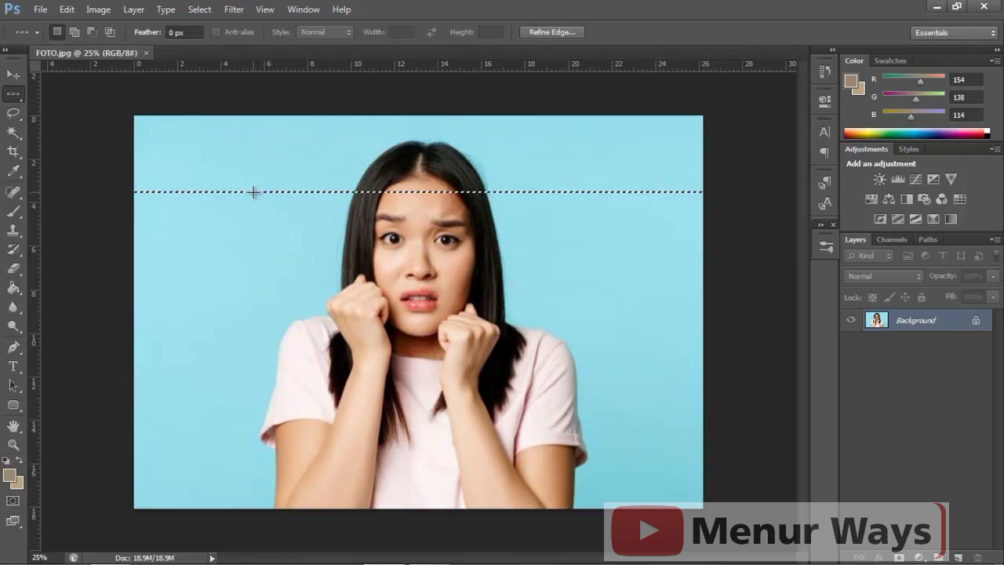
pyautogui.click(240, 285)
pyautogui.click(188, 375)
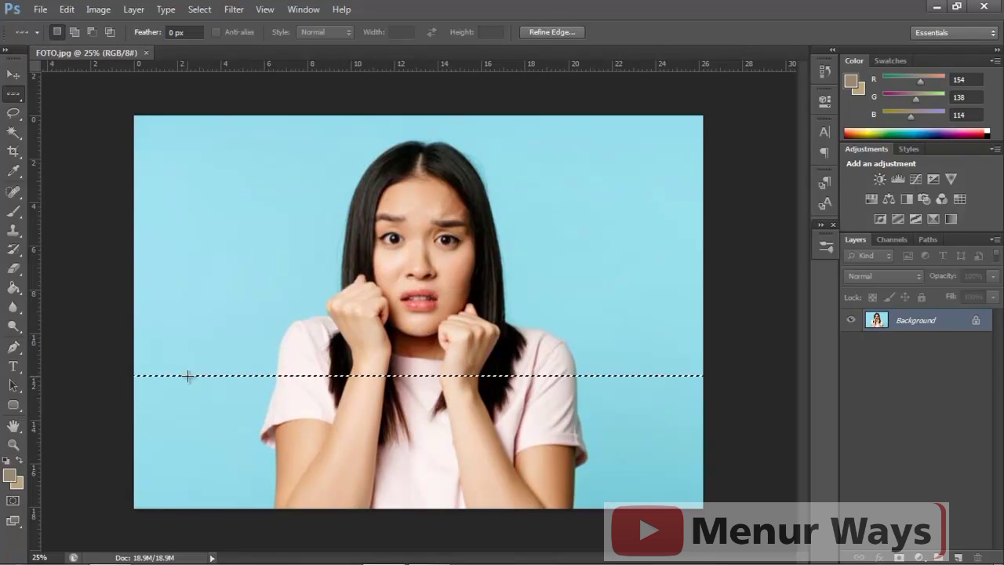
pyautogui.click(280, 177)
pyautogui.click(293, 280)
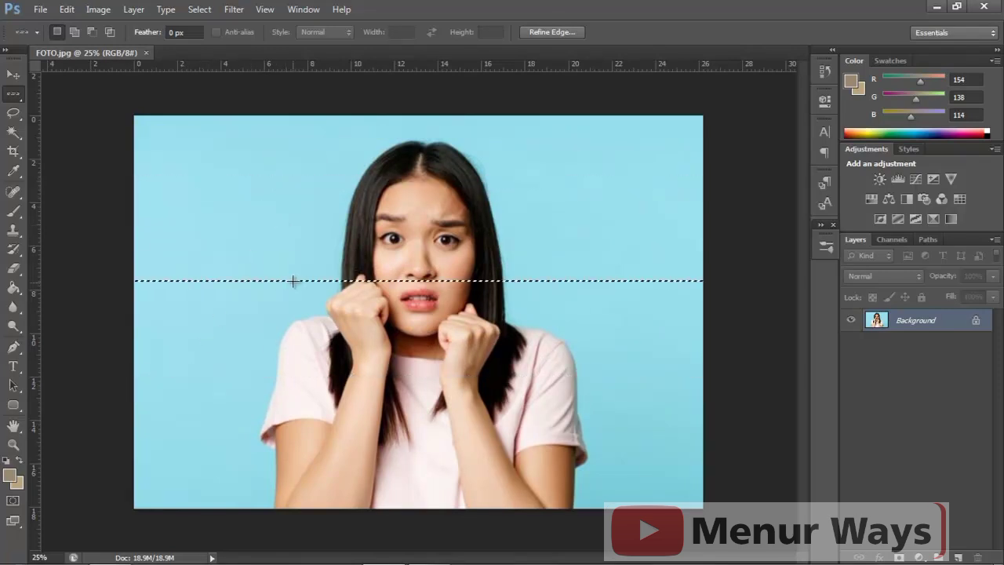
pyautogui.click(297, 375)
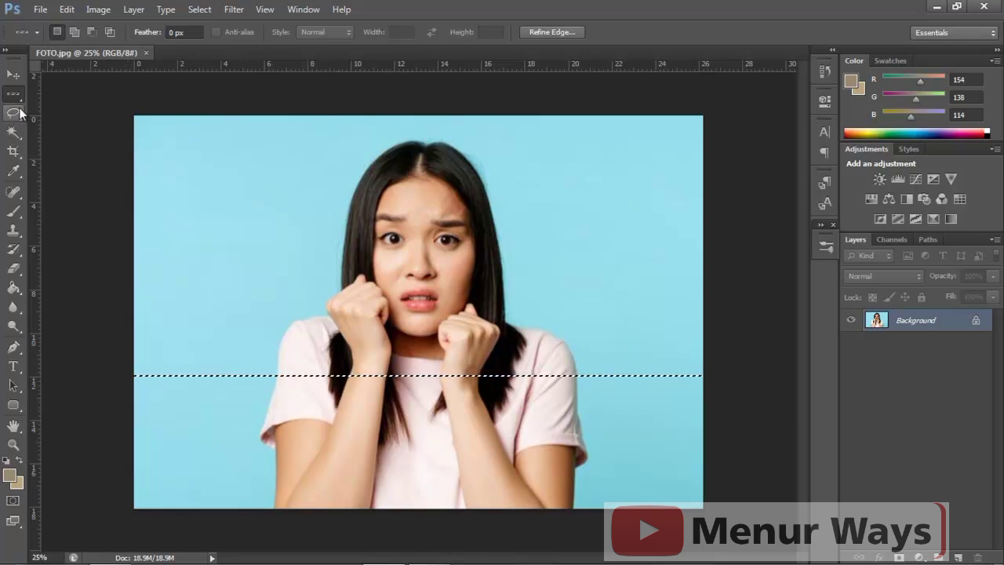
# Step: Place Single Column Marquee selections at several positions across the photo, finishing between the left background and the woman's hair
pyautogui.rightClick(17, 95)
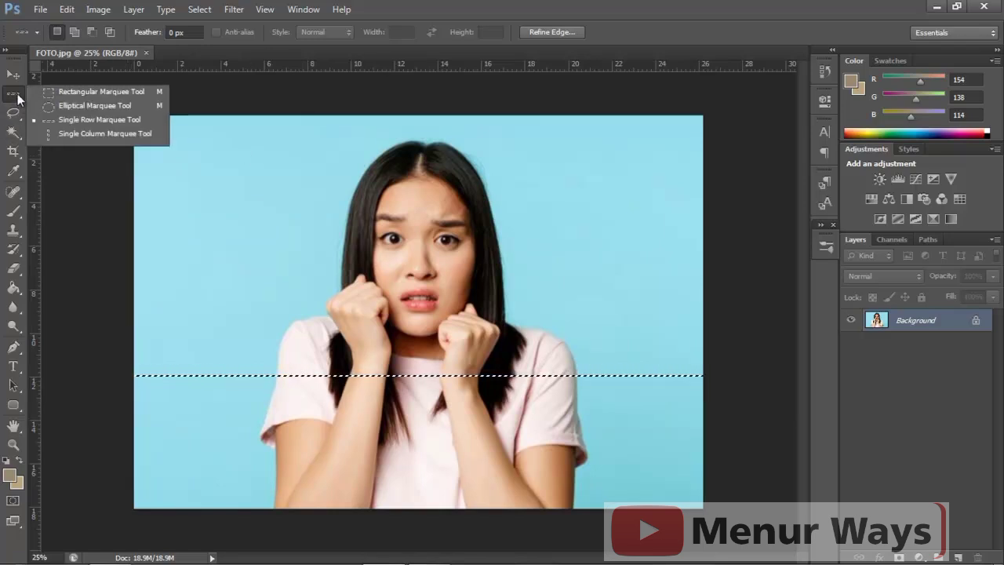
pyautogui.click(84, 134)
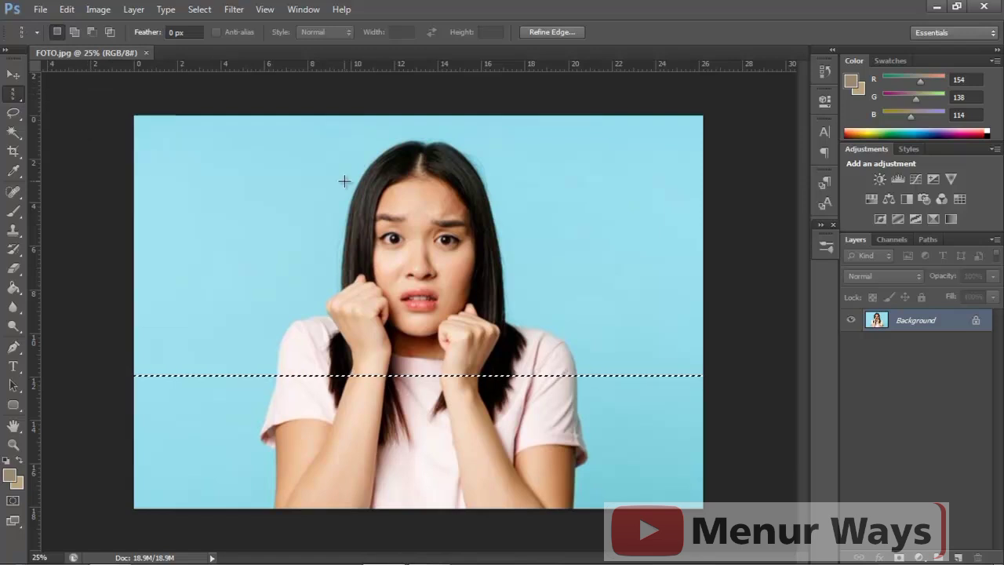
pyautogui.click(422, 218)
pyautogui.click(551, 237)
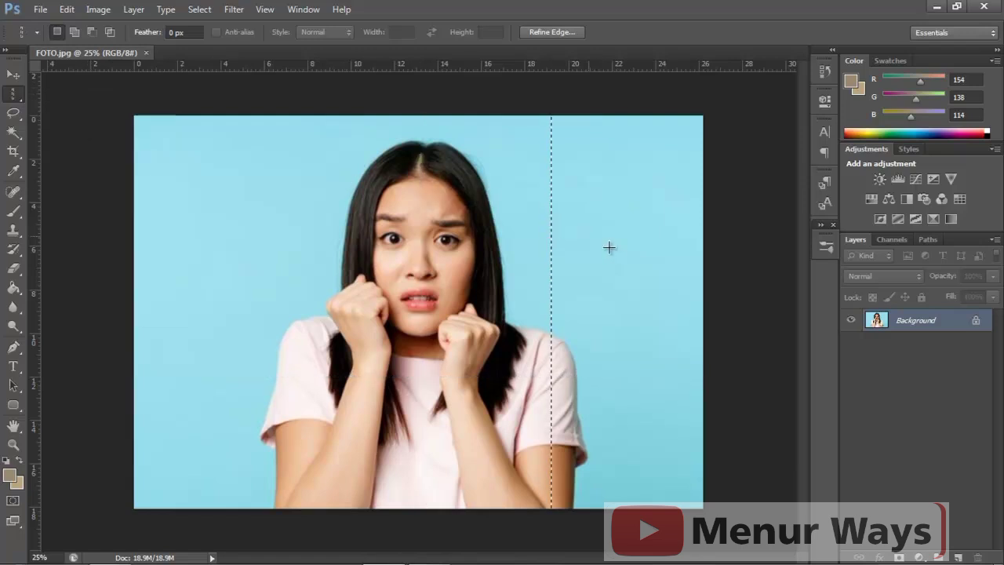
pyautogui.moveTo(607, 247); pyautogui.dragTo(218, 219)
pyautogui.click(466, 237)
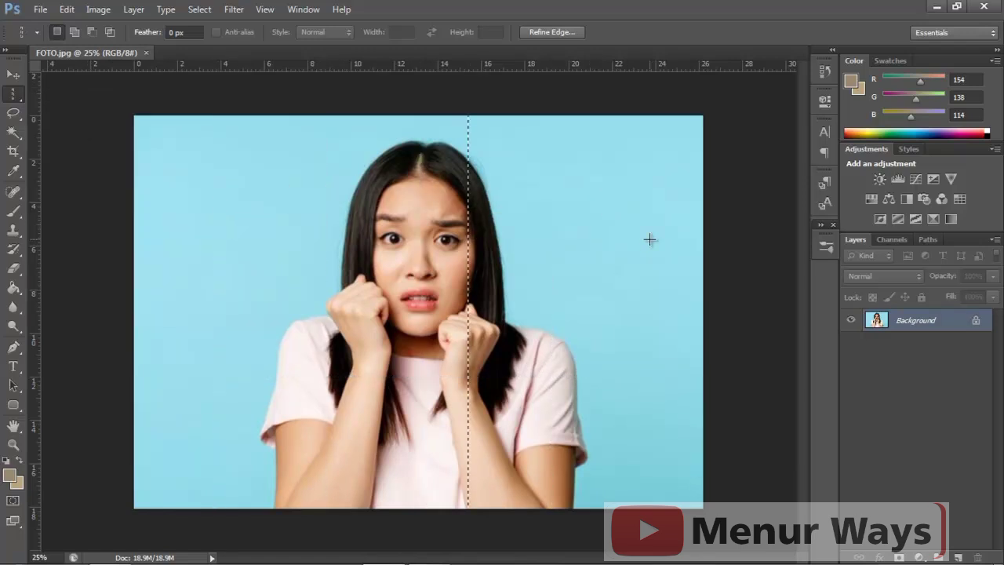
pyautogui.click(650, 235)
pyautogui.click(314, 193)
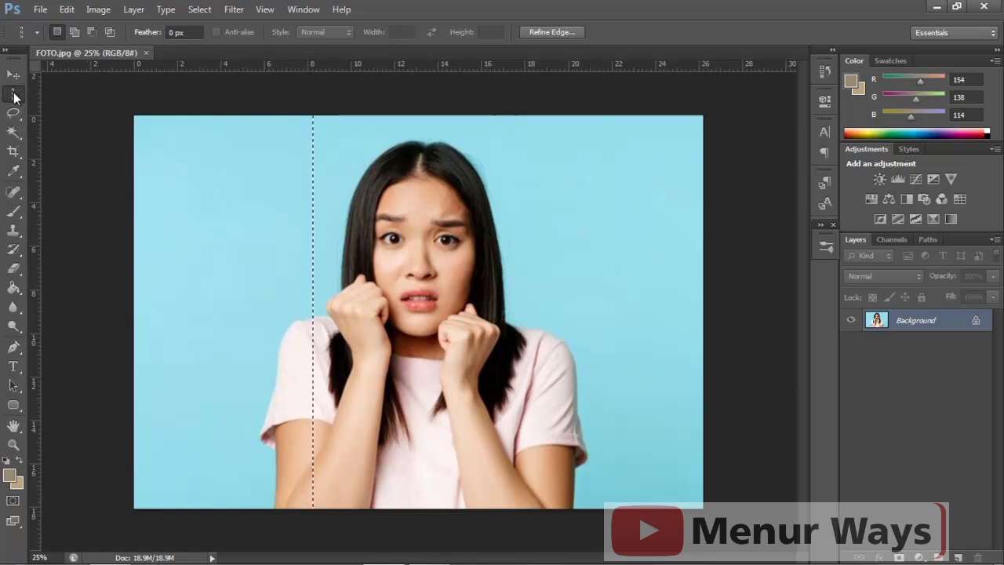
# Step: Switch to the freehand Lasso tool and clear the single-column selection
pyautogui.rightClick(14, 95)
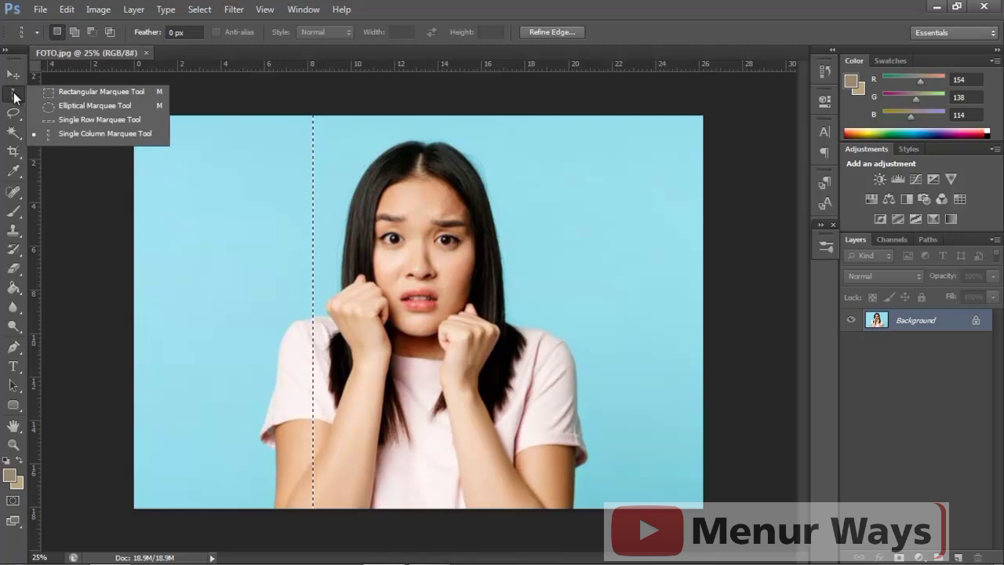
pyautogui.click(13, 115)
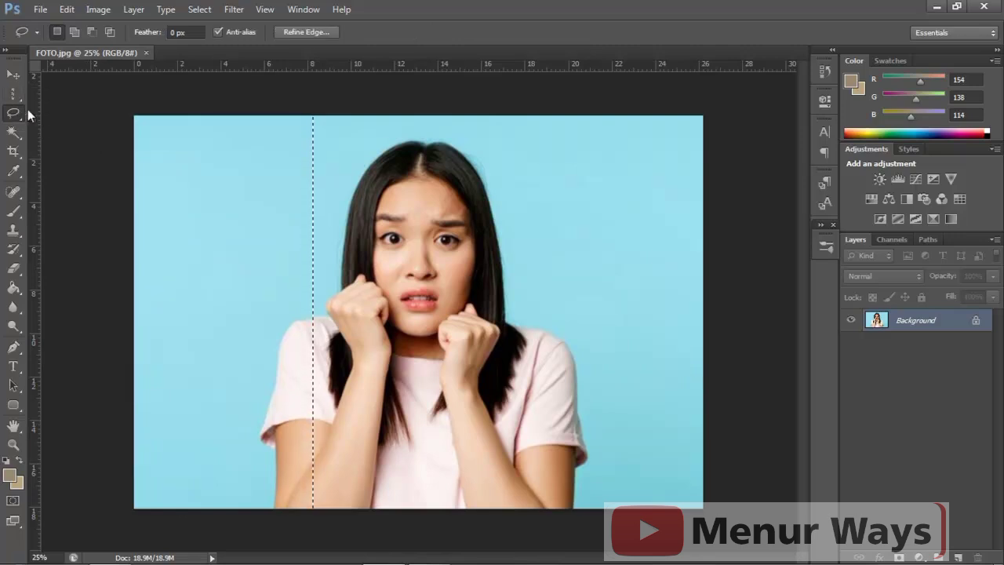
pyautogui.rightClick(13, 115)
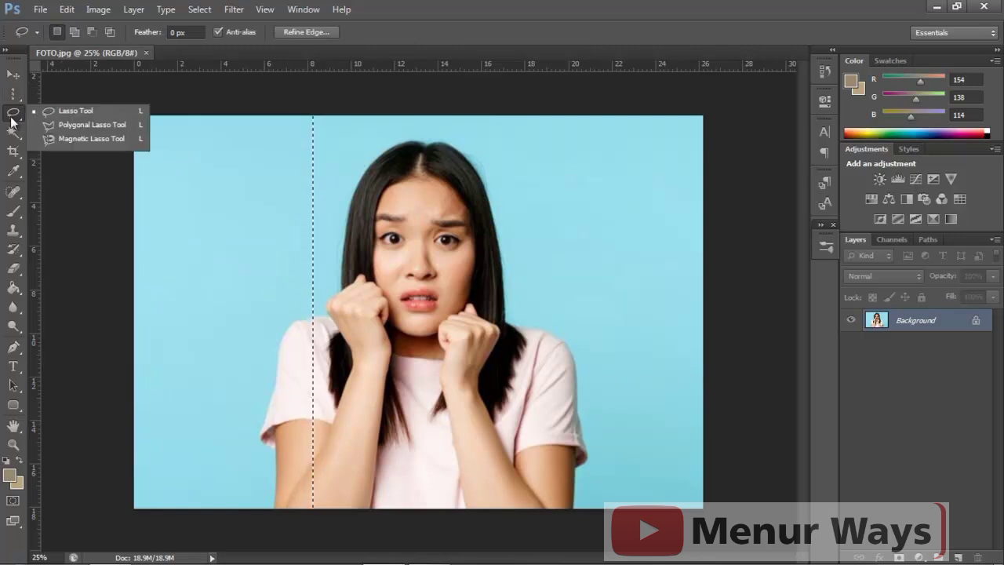
pyautogui.click(12, 121)
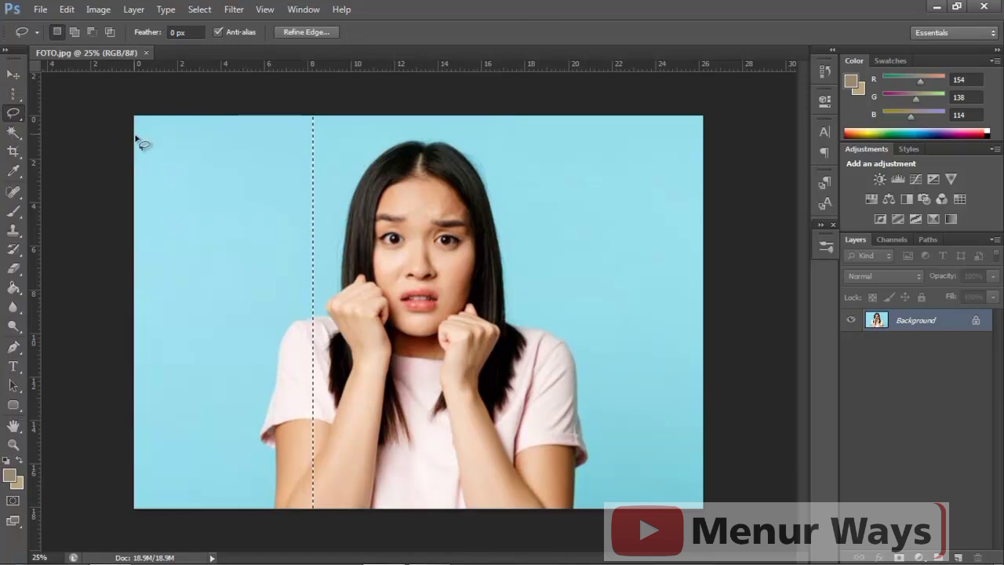
pyautogui.click(82, 153)
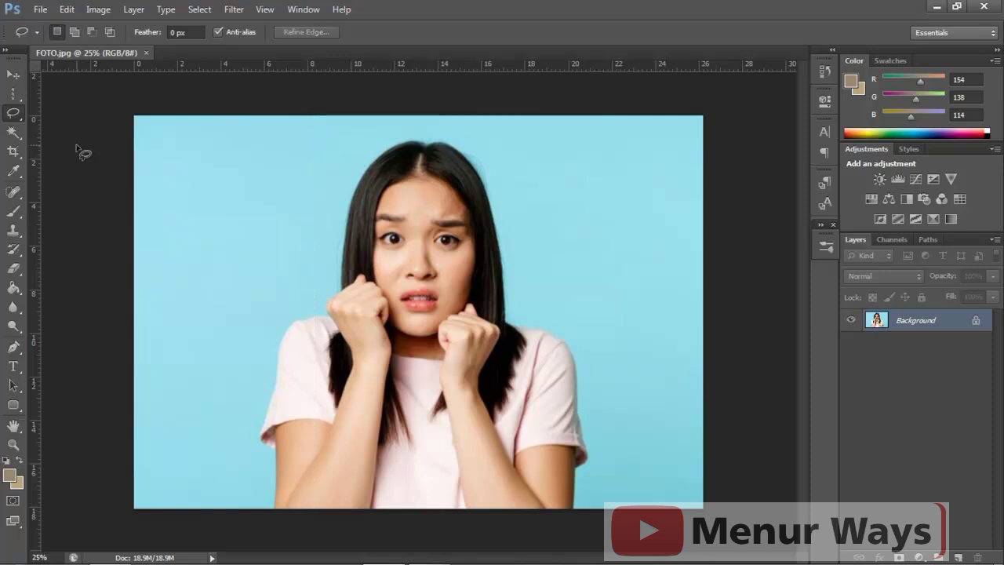
pyautogui.rightClick(15, 117)
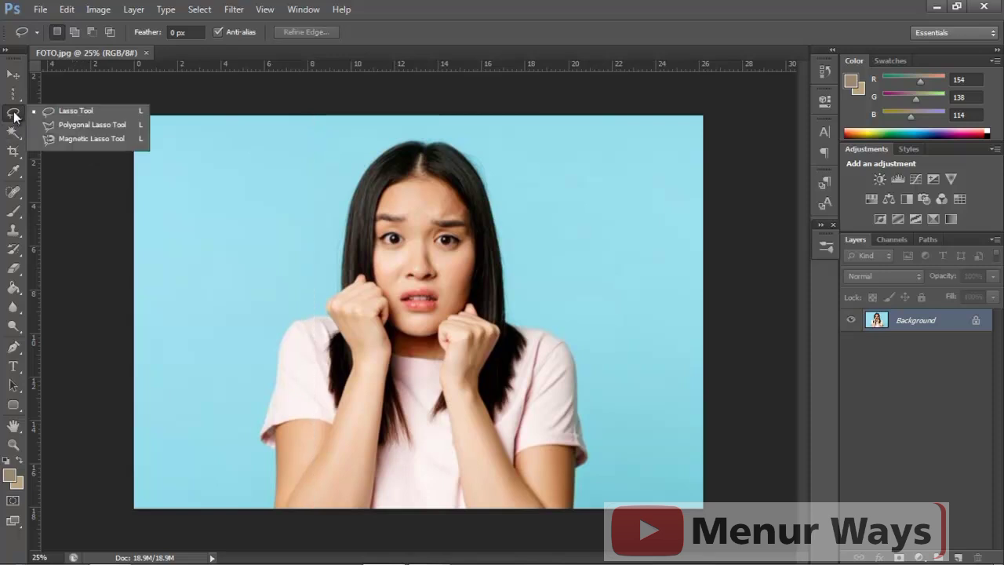
pyautogui.click(74, 111)
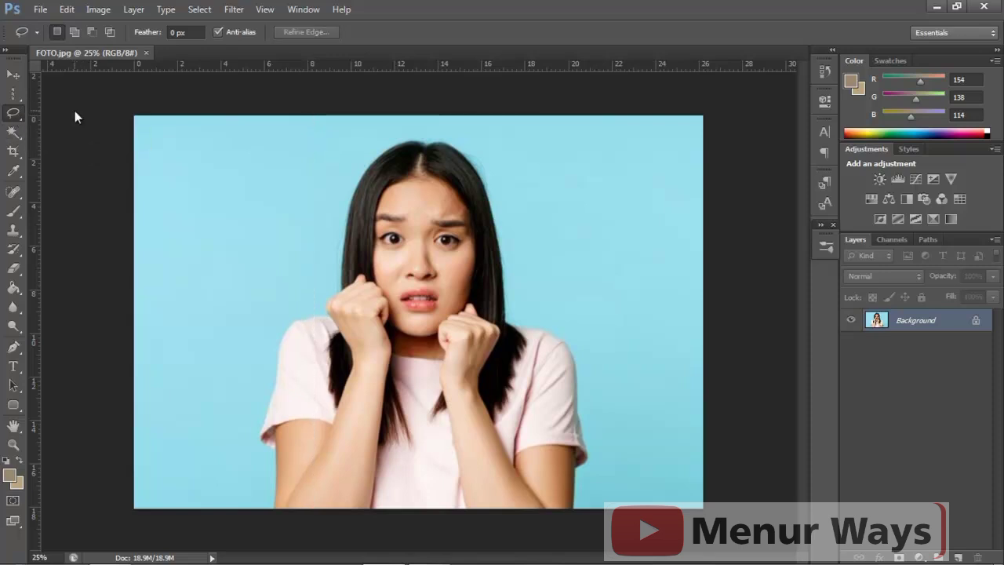
pyautogui.rightClick(16, 116)
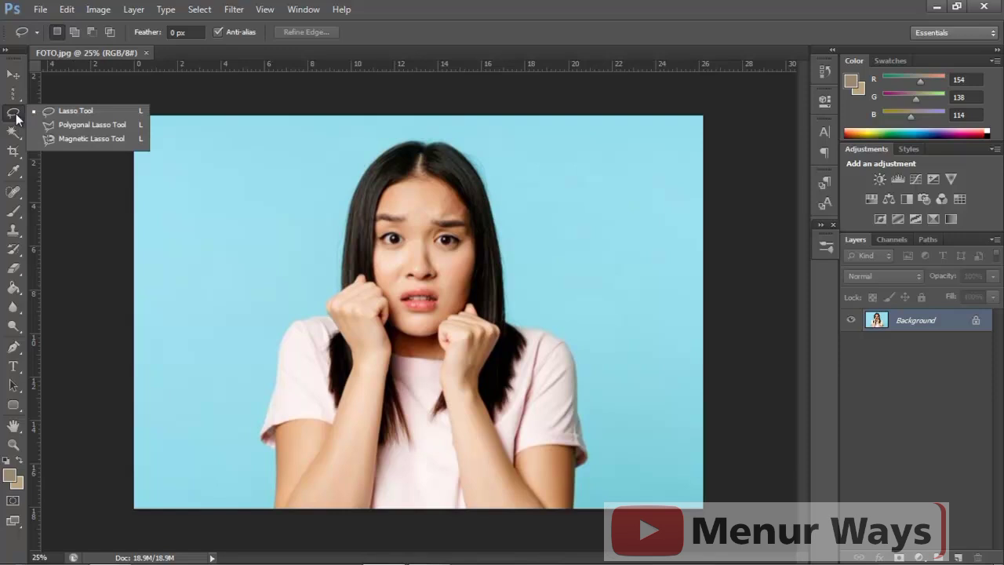
pyautogui.click(92, 111)
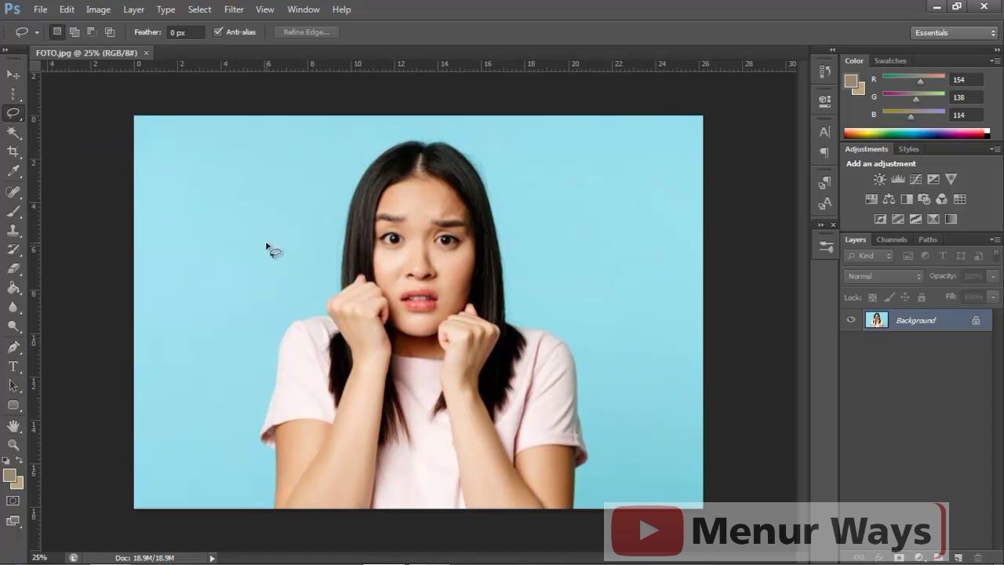
# Step: Draw a loose freehand Lasso selection around the woman's whole figure and shift it slightly towards the photo's left edge
pyautogui.moveTo(266, 242)
pyautogui.mouseDown()
pyautogui.moveTo(313, 142)
pyautogui.moveTo(343, 125)
pyautogui.moveTo(383, 145)
pyautogui.moveTo(454, 136)
pyautogui.moveTo(517, 161)
pyautogui.mouseUp()
pyautogui.click(335, 202)
pyautogui.moveTo(326, 213)
pyautogui.mouseDown()
pyautogui.moveTo(335, 178)
pyautogui.moveTo(371, 153)
pyautogui.moveTo(443, 126)
pyautogui.moveTo(493, 144)
pyautogui.moveTo(584, 339)
pyautogui.moveTo(602, 510)
pyautogui.moveTo(510, 517)
pyautogui.moveTo(269, 502)
pyautogui.moveTo(247, 458)
pyautogui.moveTo(252, 367)
pyautogui.moveTo(270, 301)
pyautogui.moveTo(300, 283)
pyautogui.moveTo(329, 218)
pyautogui.mouseUp()
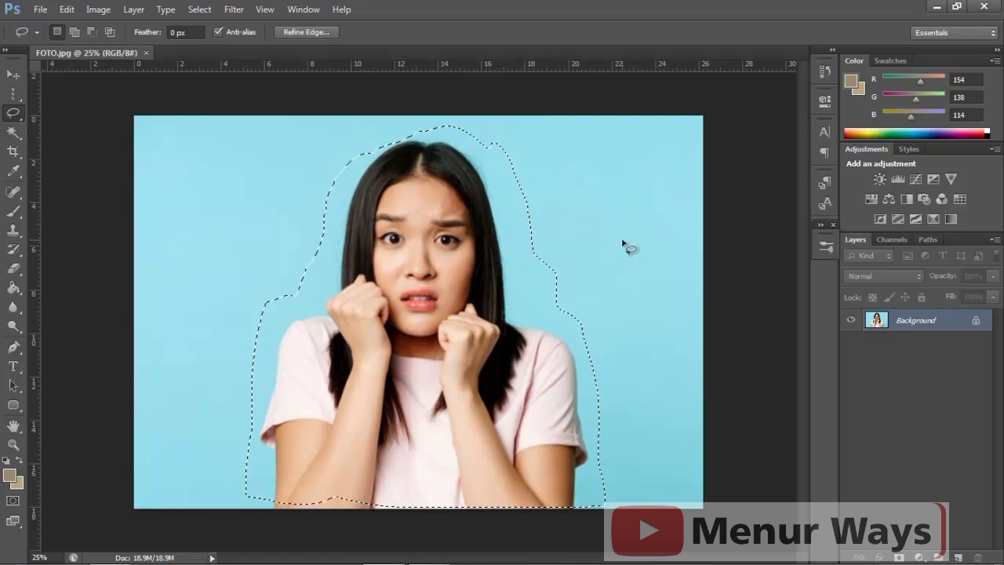
pyautogui.moveTo(345, 293)
pyautogui.mouseDown()
pyautogui.moveTo(337, 236)
pyautogui.moveTo(346, 268)
pyautogui.moveTo(327, 295)
pyautogui.moveTo(343, 291)
pyautogui.mouseUp()
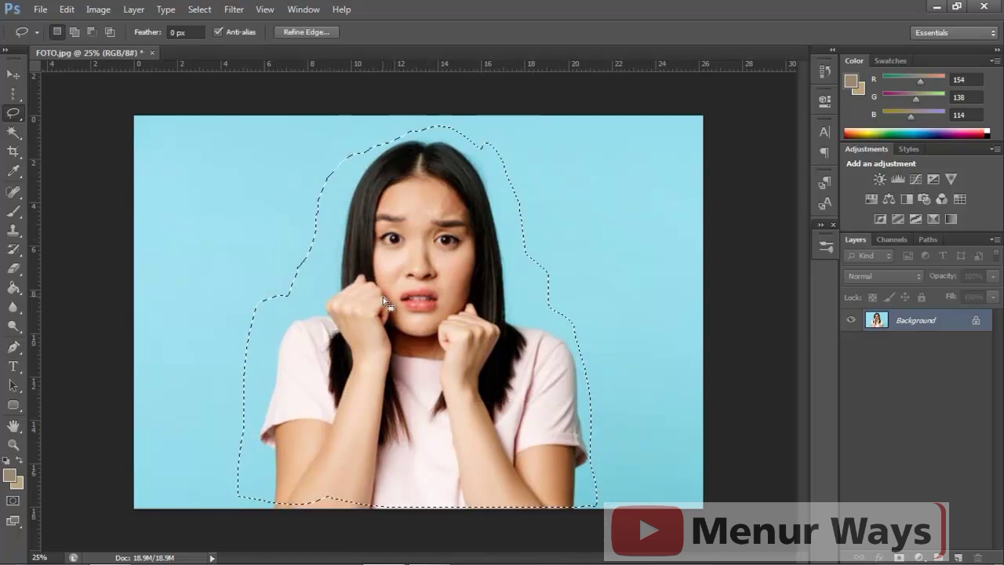
# Step: Clear the figure selection and make small freehand Lasso selections around the woman's eye and finally her mouth
pyautogui.click(384, 300)
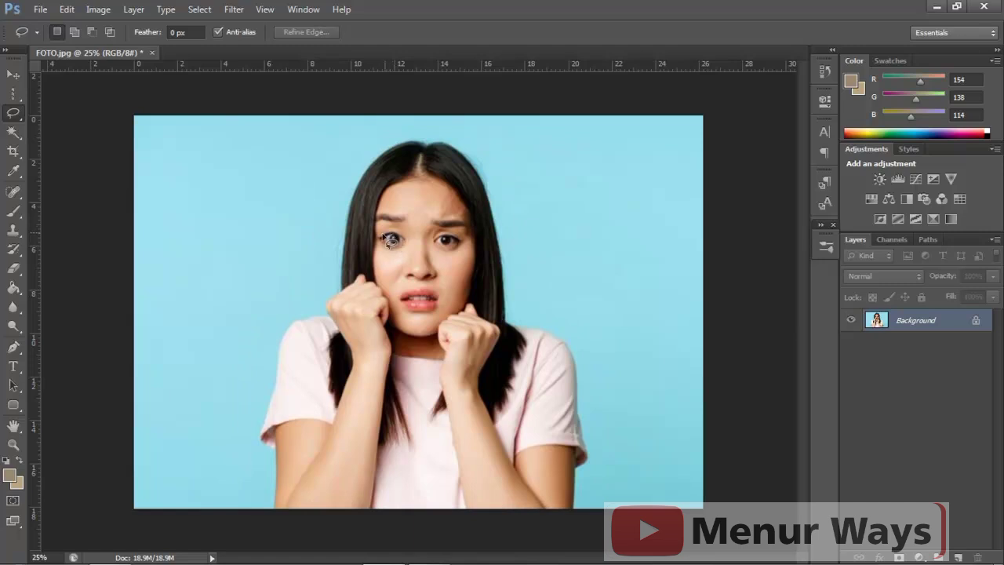
pyautogui.moveTo(380, 235)
pyautogui.mouseDown()
pyautogui.moveTo(407, 235)
pyautogui.moveTo(400, 251)
pyautogui.moveTo(380, 248)
pyautogui.moveTo(379, 235)
pyautogui.mouseUp()
pyautogui.moveTo(416, 289)
pyautogui.mouseDown()
pyautogui.moveTo(432, 323)
pyautogui.moveTo(451, 302)
pyautogui.moveTo(404, 275)
pyautogui.moveTo(414, 299)
pyautogui.mouseUp()
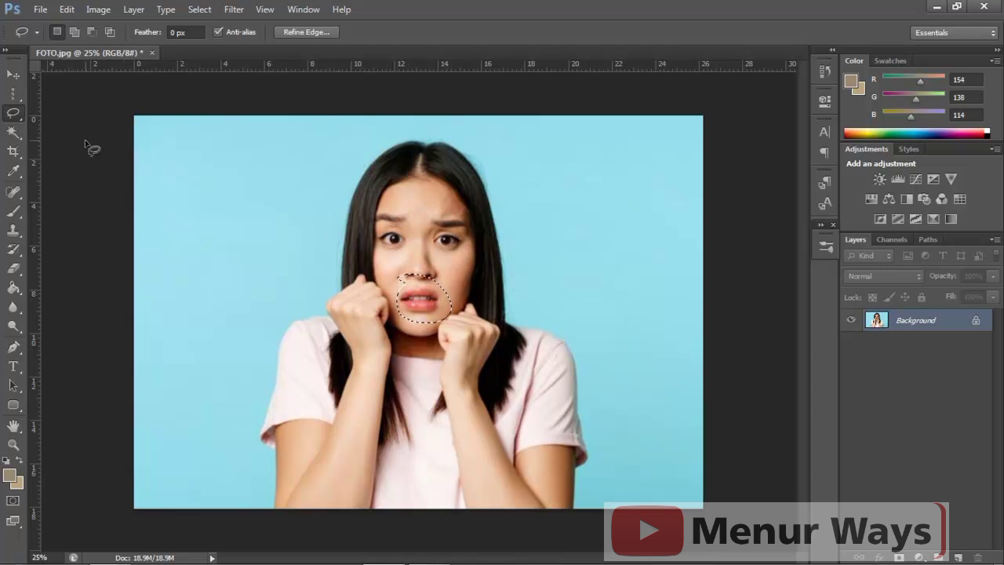
# Step: Switch to the Polygonal Lasso tool and clear the selection around the mouth
pyautogui.click(12, 112)
pyautogui.click(69, 124)
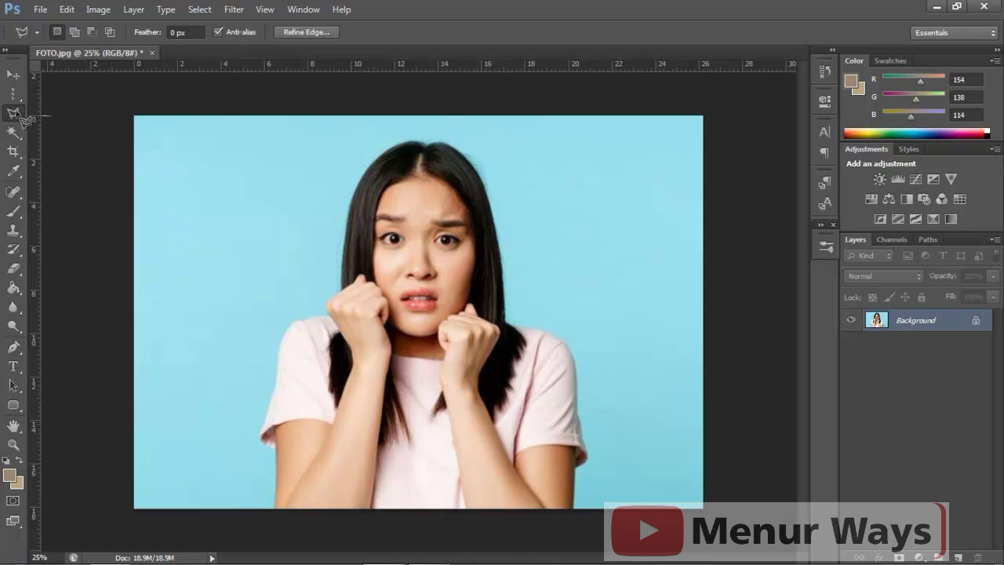
pyautogui.click(48, 116)
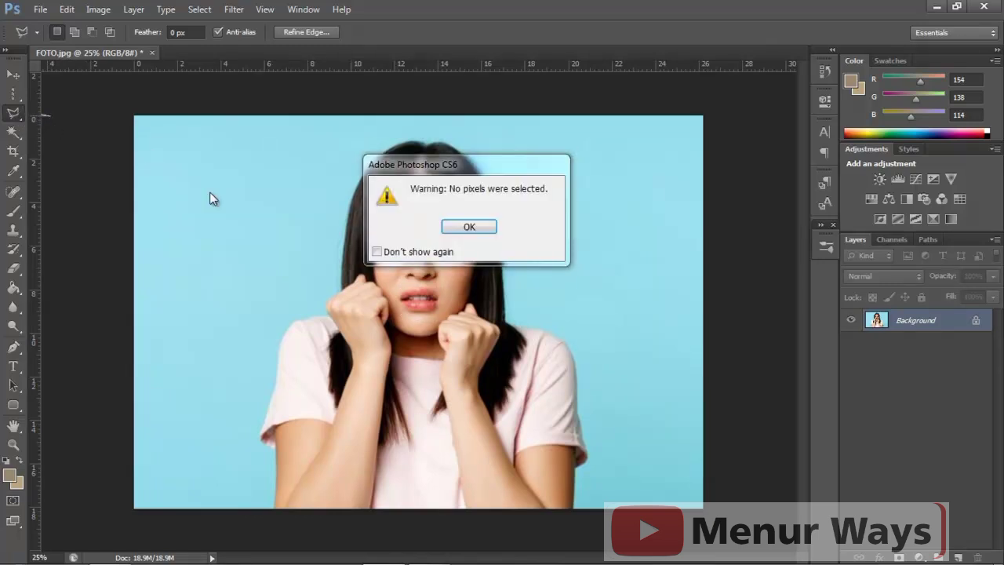
pyautogui.press('Return')
pyautogui.click(14, 115)
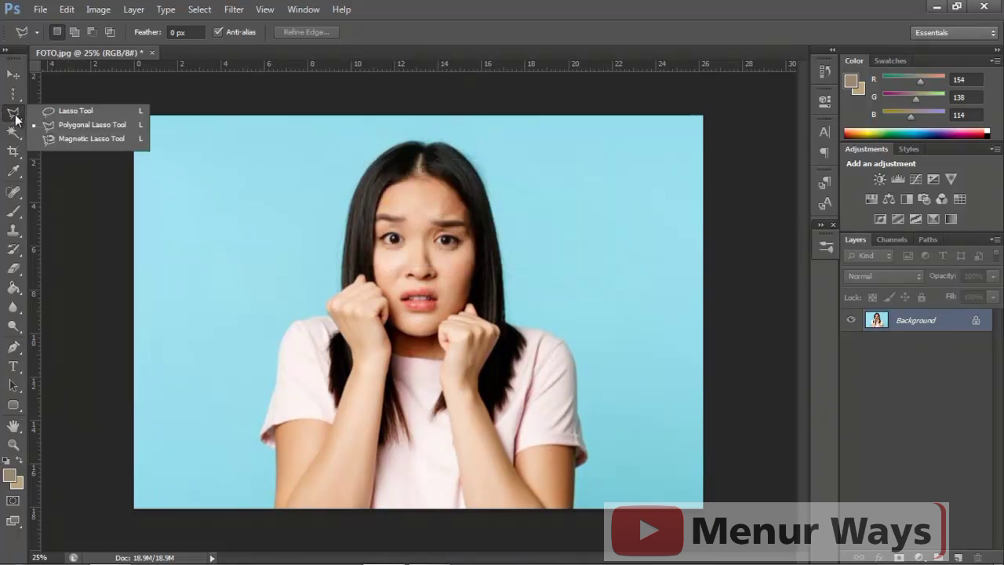
pyautogui.click(46, 126)
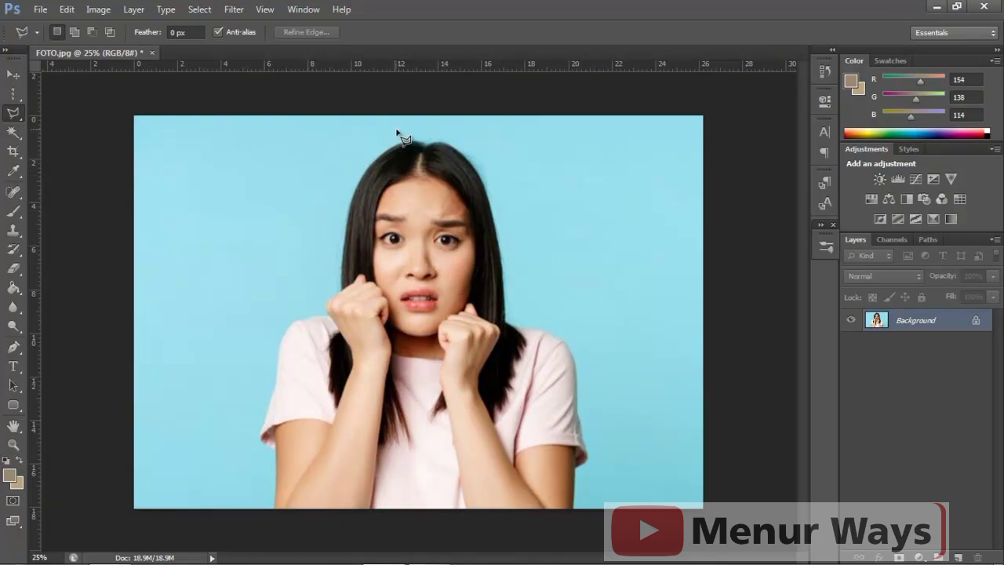
# Step: Outline the woman's figure with a closed straight-edged Polygonal Lasso selection starting above her head, and deselect it
pyautogui.click(459, 140)
pyautogui.click(379, 138)
pyautogui.click(343, 191)
pyautogui.click(318, 307)
pyautogui.click(280, 323)
pyautogui.click(252, 438)
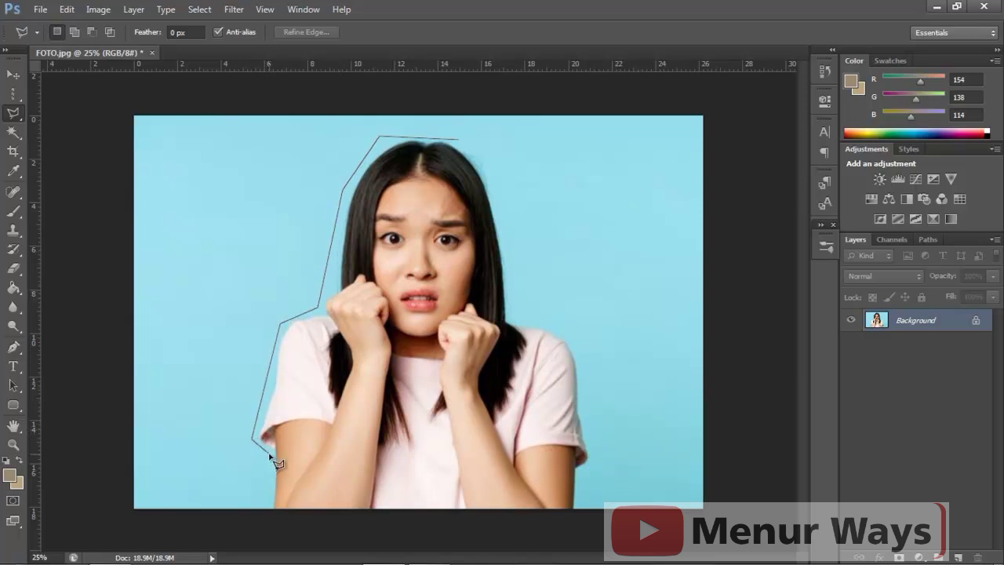
pyautogui.click(269, 453)
pyautogui.click(268, 505)
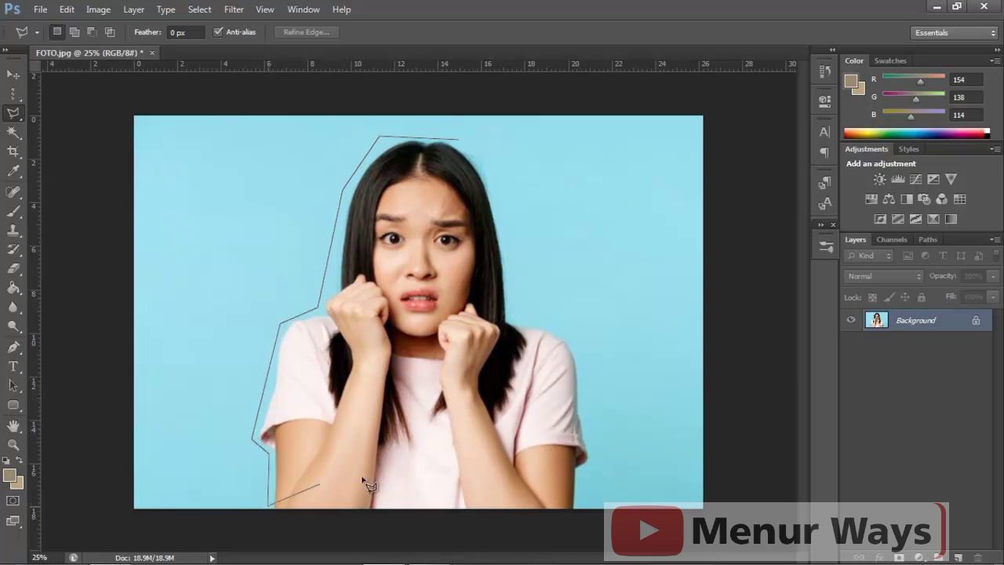
pyautogui.click(597, 506)
pyautogui.click(594, 342)
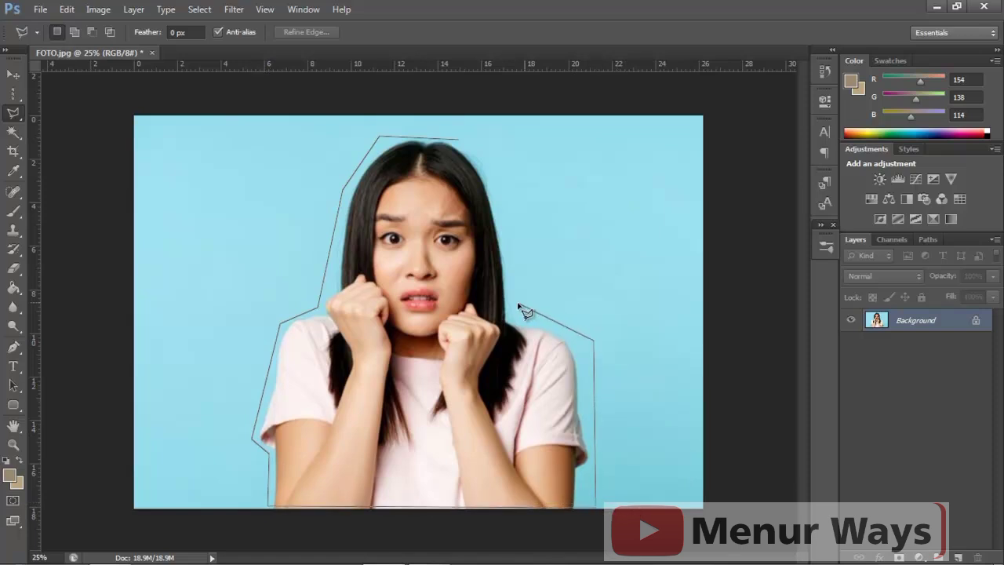
pyautogui.click(515, 307)
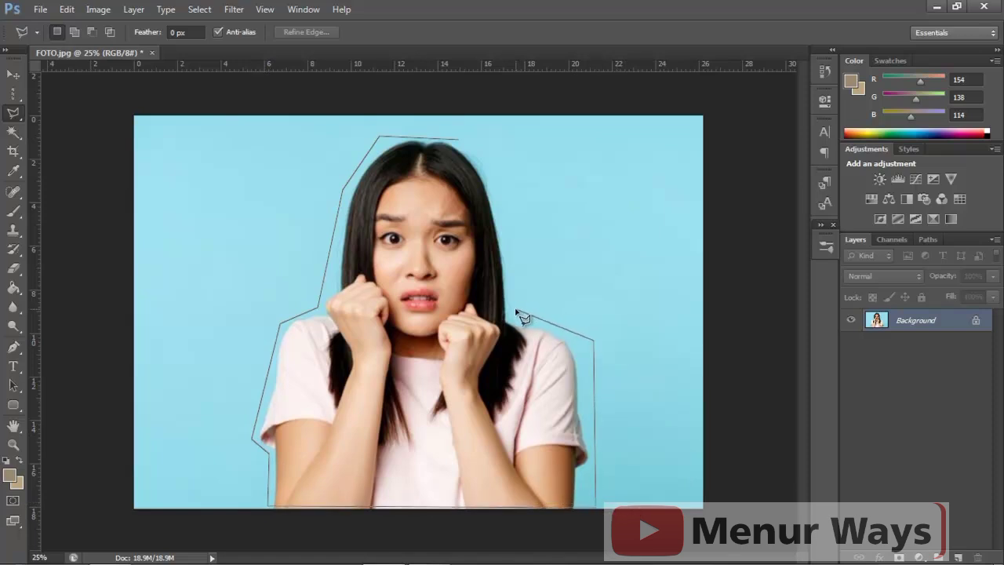
pyautogui.click(499, 167)
pyautogui.click(463, 142)
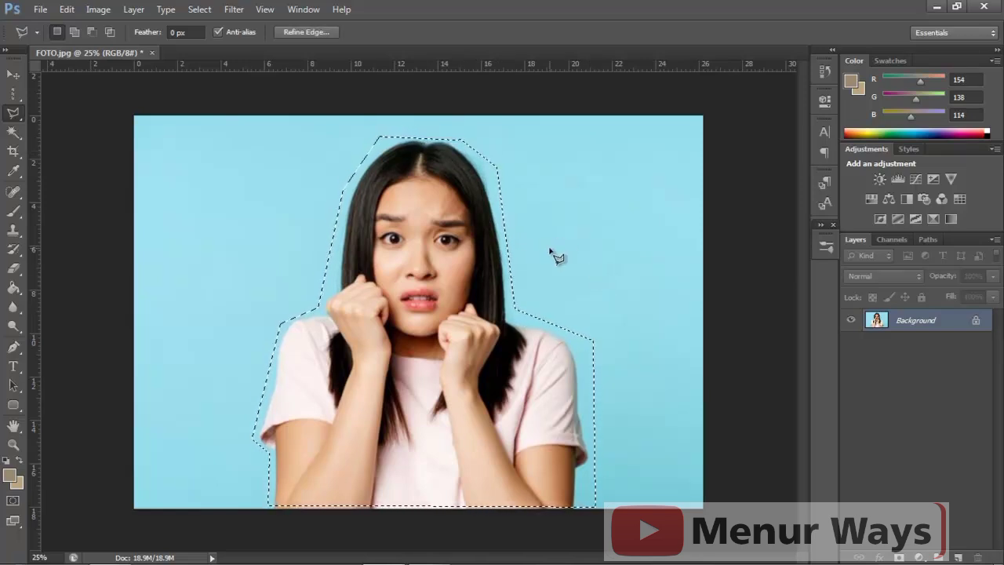
pyautogui.hotkey('ctrl', 'd')
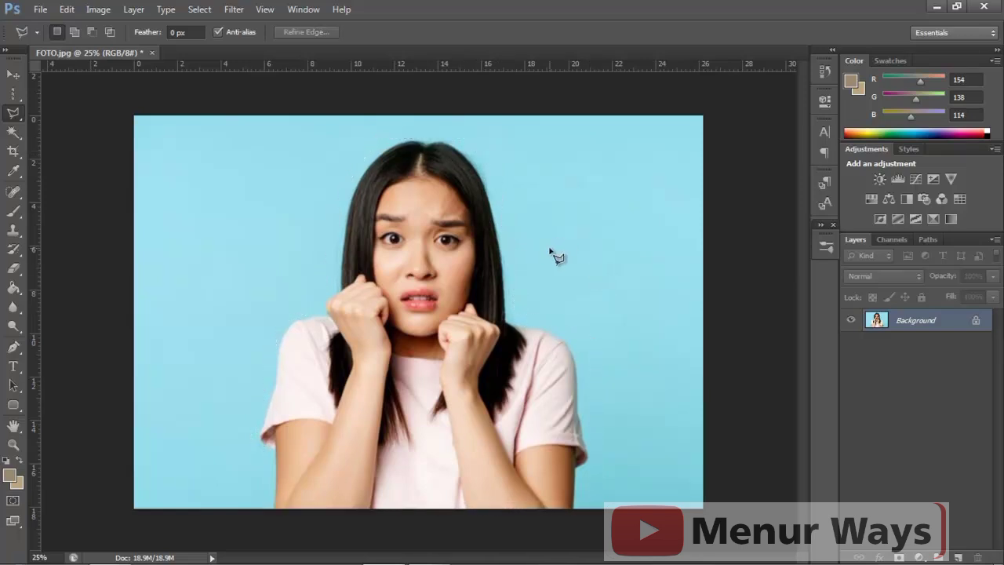
# Step: Trace the woman's silhouette with the Magnetic Lasso tool, starting and closing the outline just above her head
pyautogui.rightClick(16, 115)
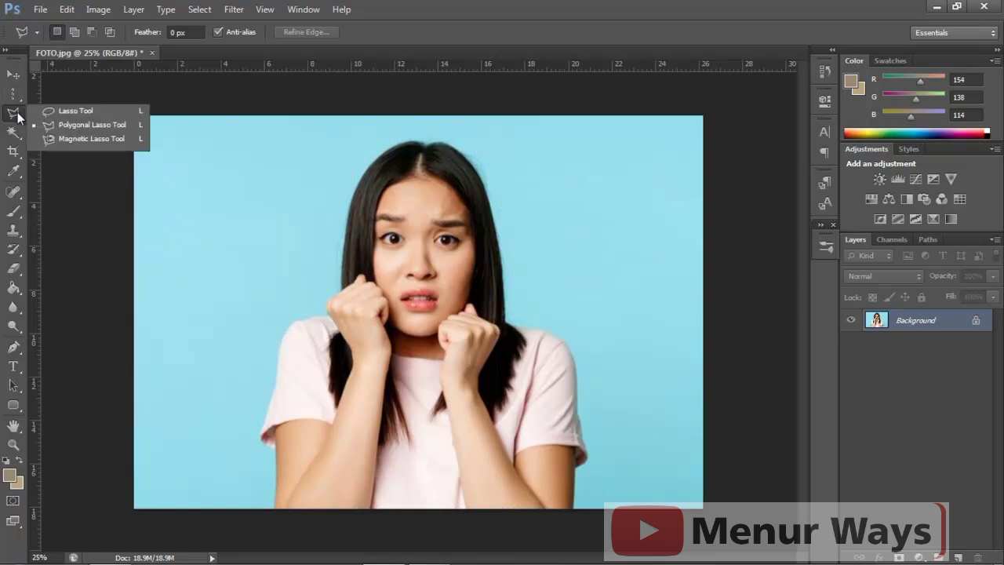
pyautogui.click(91, 139)
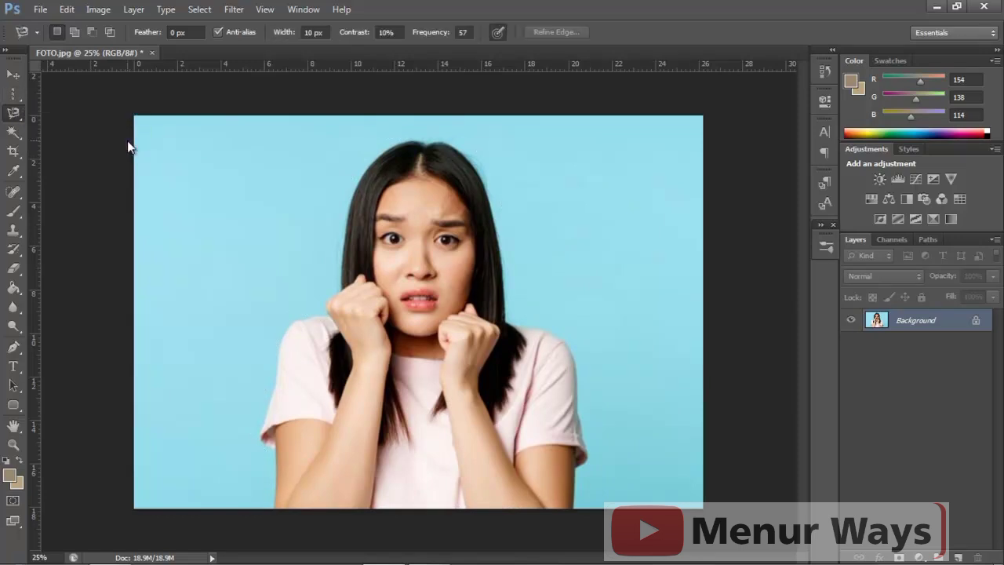
pyautogui.click(395, 131)
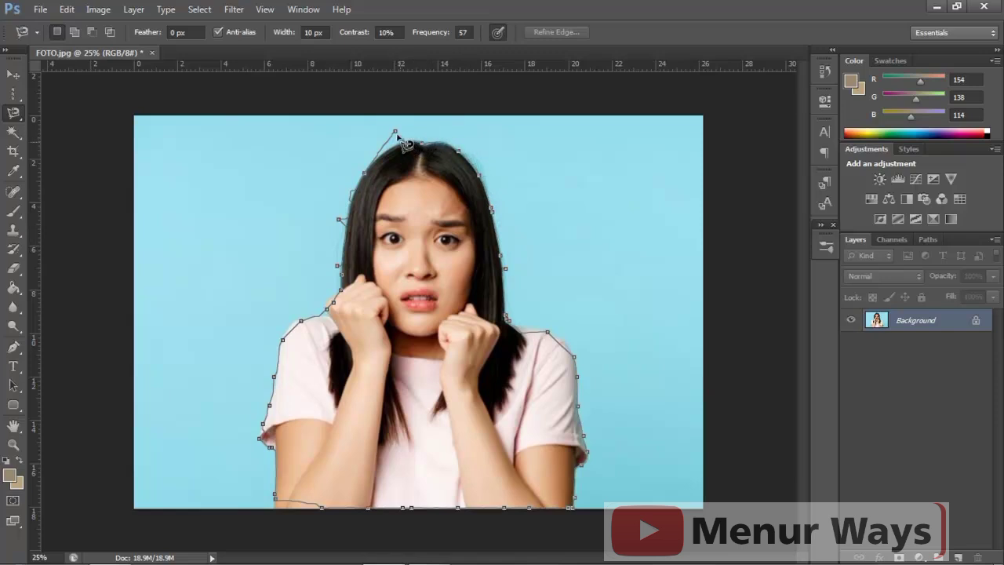
pyautogui.click(397, 135)
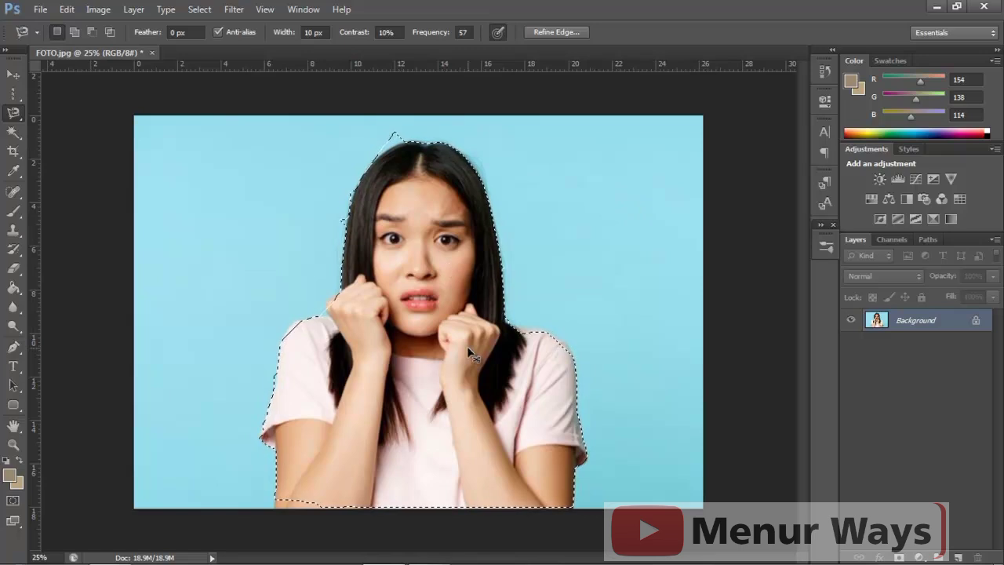
# Step: Reset the foreground and background colours to black and white, and deselect the silhouette
pyautogui.press('d')
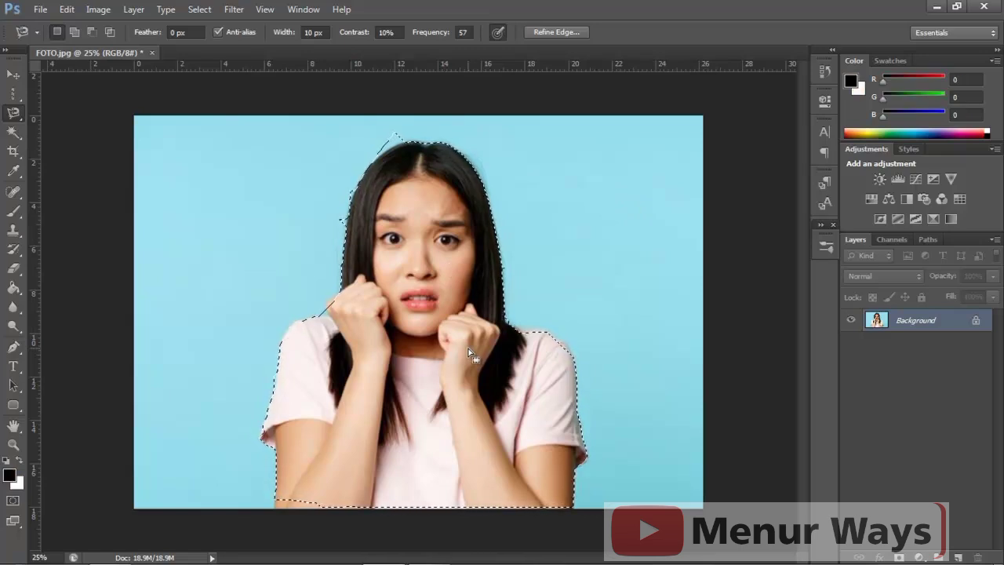
pyautogui.hotkey('ctrl', 'd')
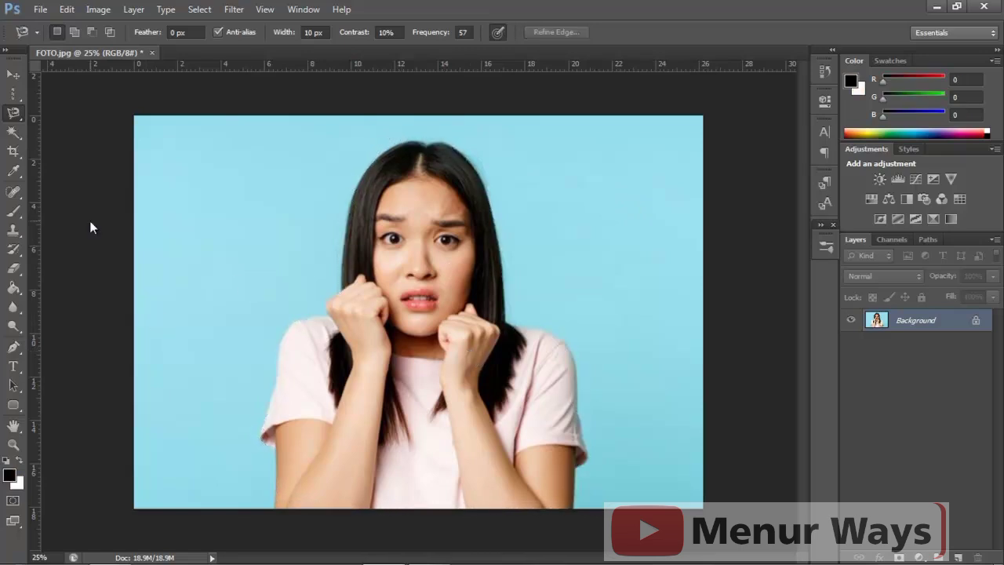
pyautogui.rightClick(16, 118)
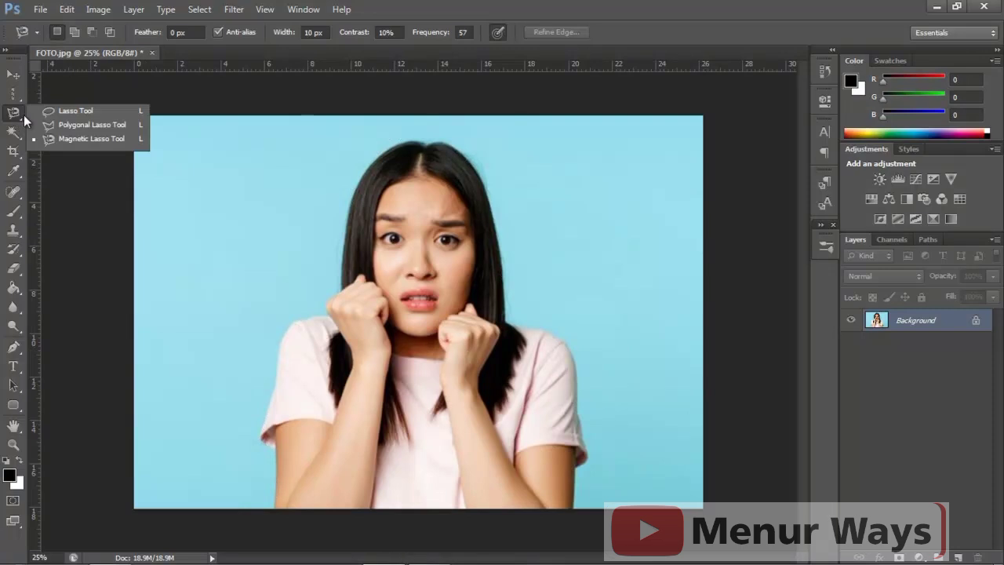
pyautogui.click(11, 115)
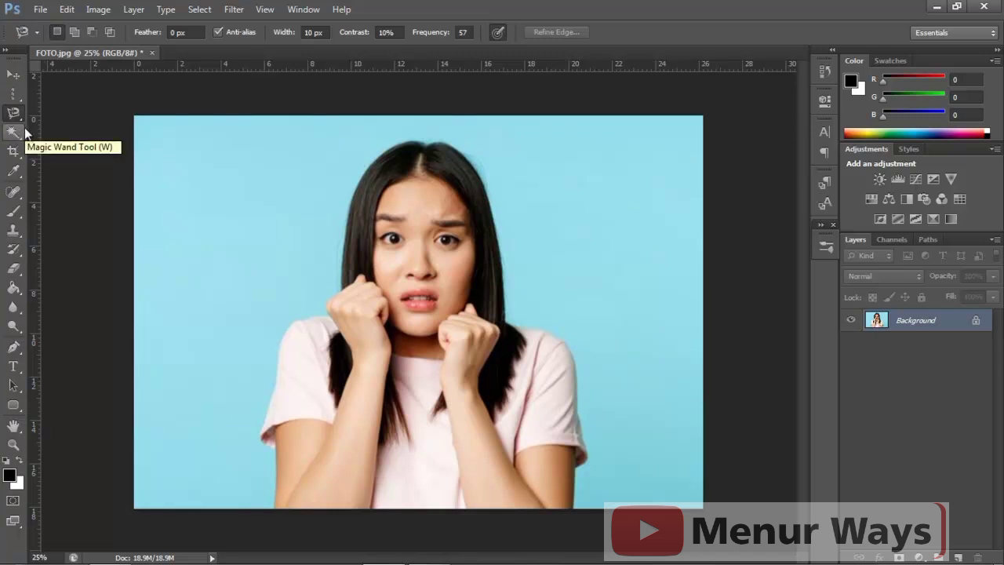
# Step: Select the blue background with the Magic Wand tool, deselect it, and try the tool on the woman's pink shirt
pyautogui.click(20, 137)
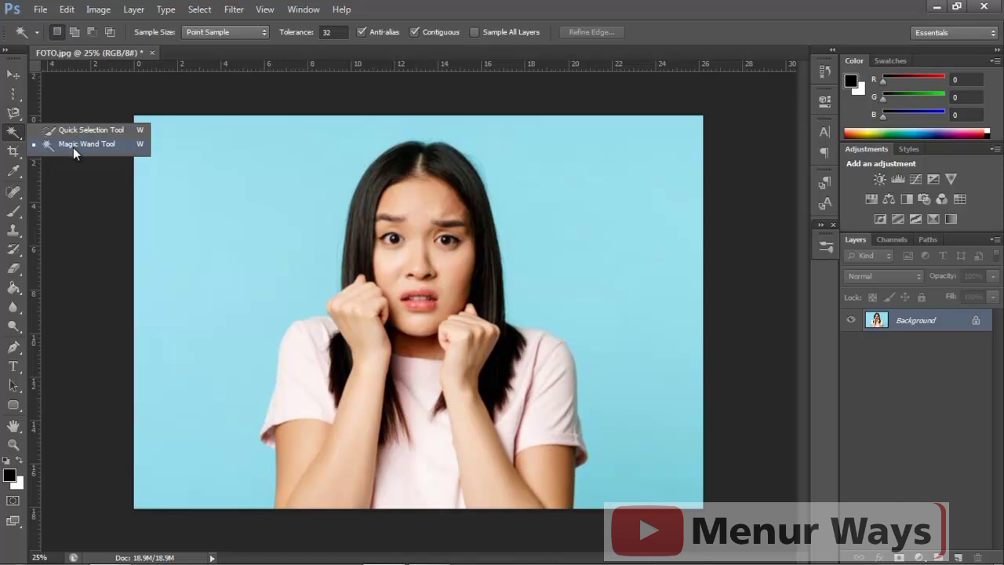
pyautogui.click(73, 147)
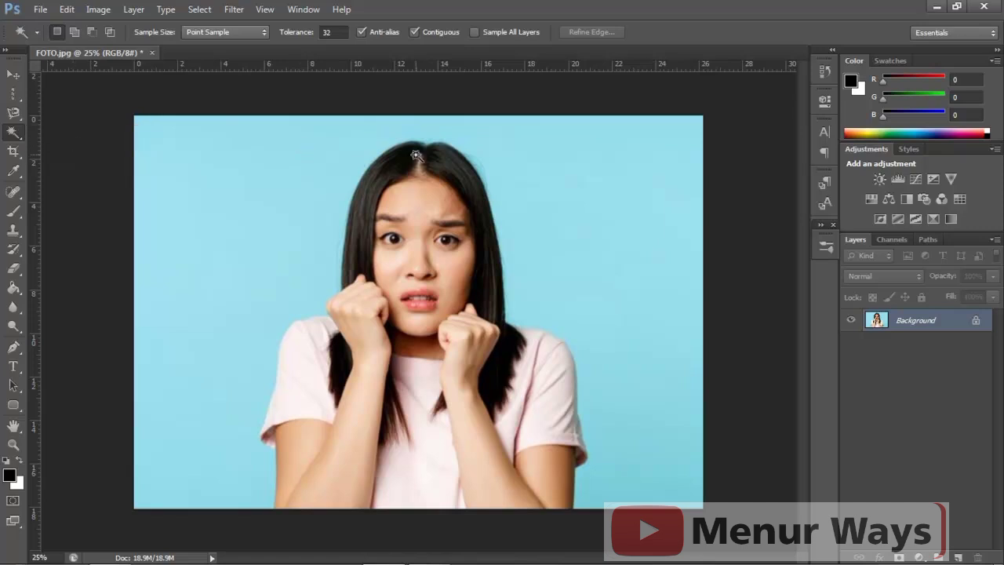
pyautogui.click(307, 174)
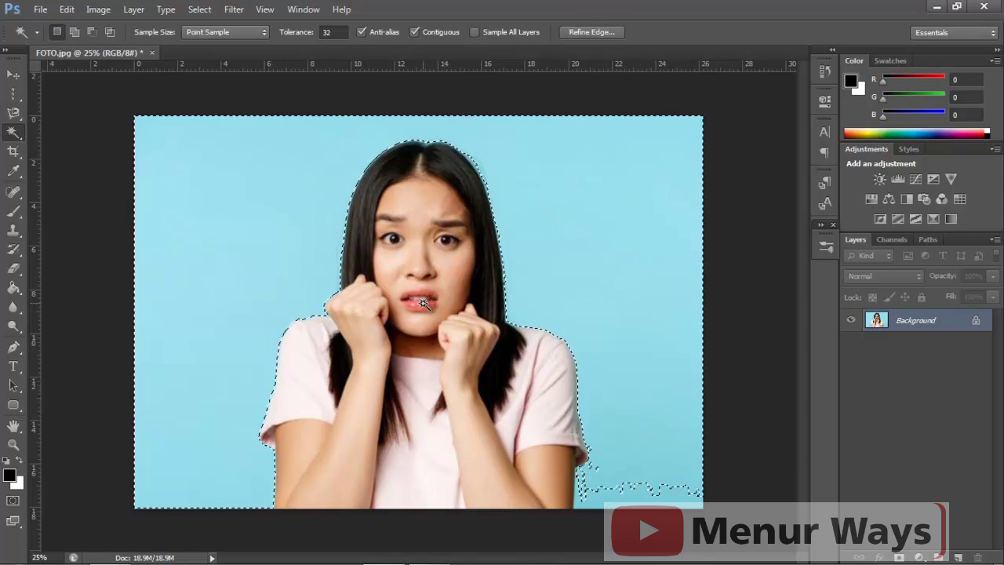
pyautogui.hotkey('ctrl', 'd')
pyautogui.click(314, 373)
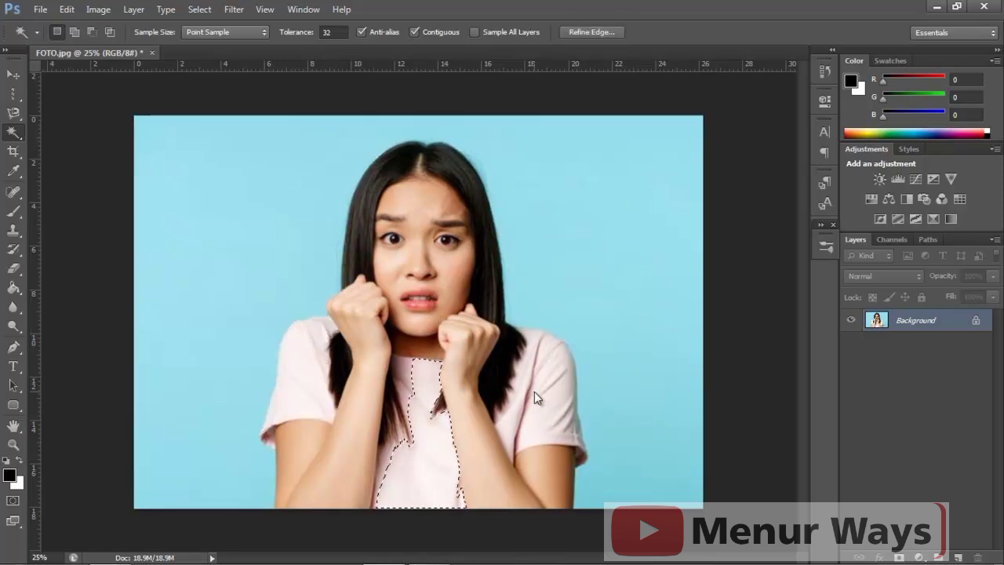
# Step: Try the Magic Wand on the woman's right-side shirt area and on the left sleeve, and deselect
pyautogui.click(538, 390)
pyautogui.click(311, 358)
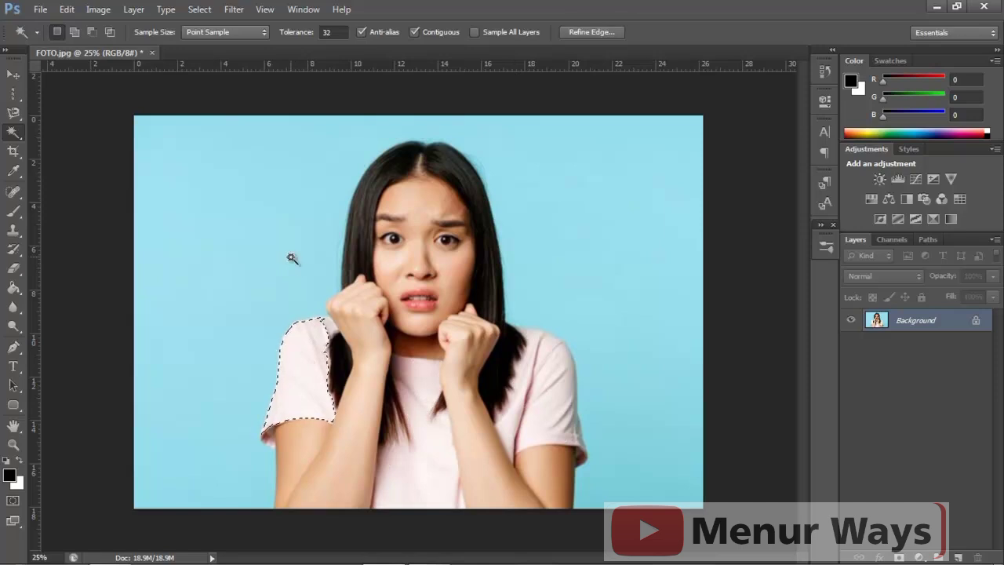
pyautogui.hotkey('ctrl', 'd')
# Step: Set the Magic Wand tolerance to 45, select the blue background twice at different spots, and deselect it each time
pyautogui.click(335, 31)
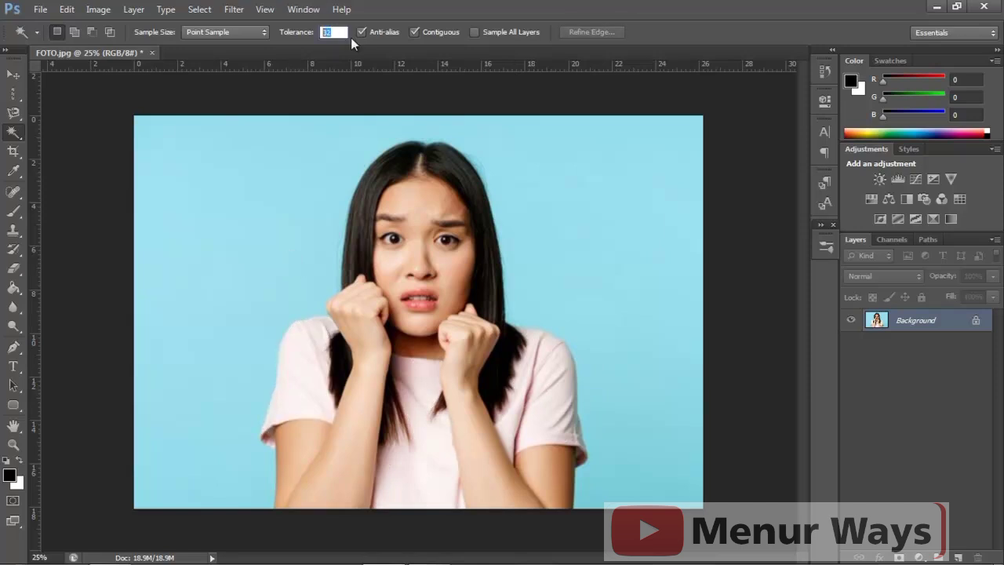
pyautogui.write('45')
pyautogui.click(288, 147)
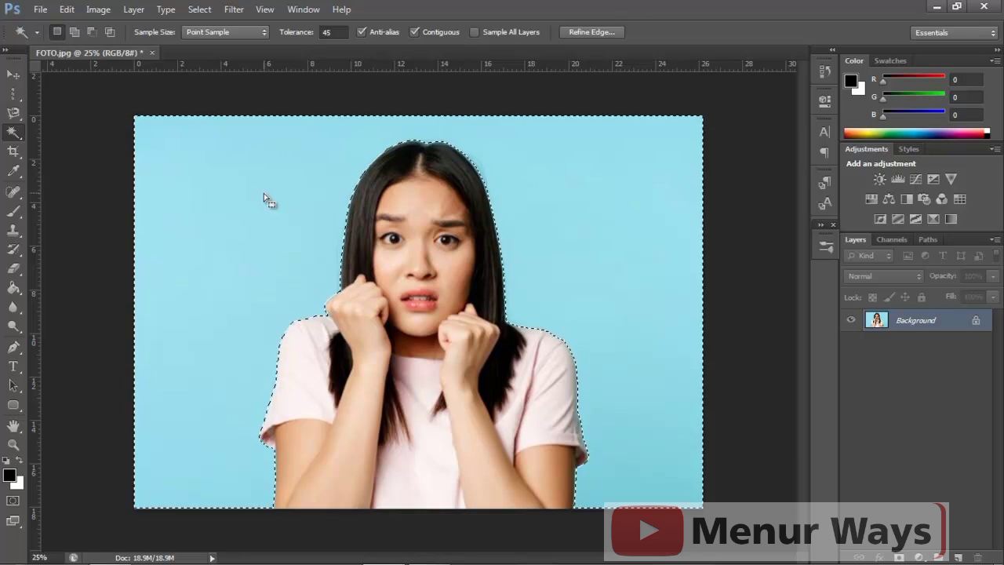
pyautogui.hotkey('ctrl', 'd')
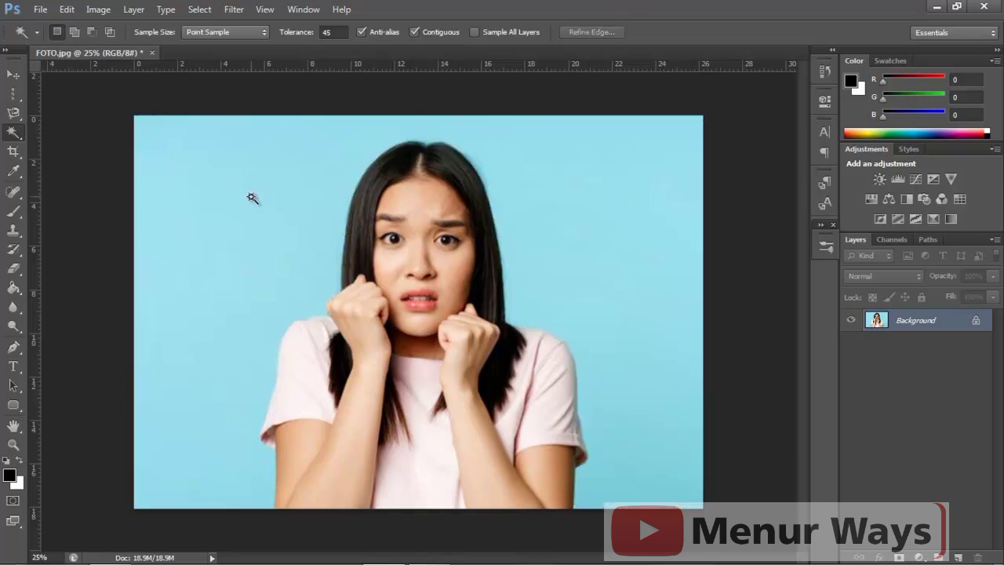
pyautogui.click(251, 198)
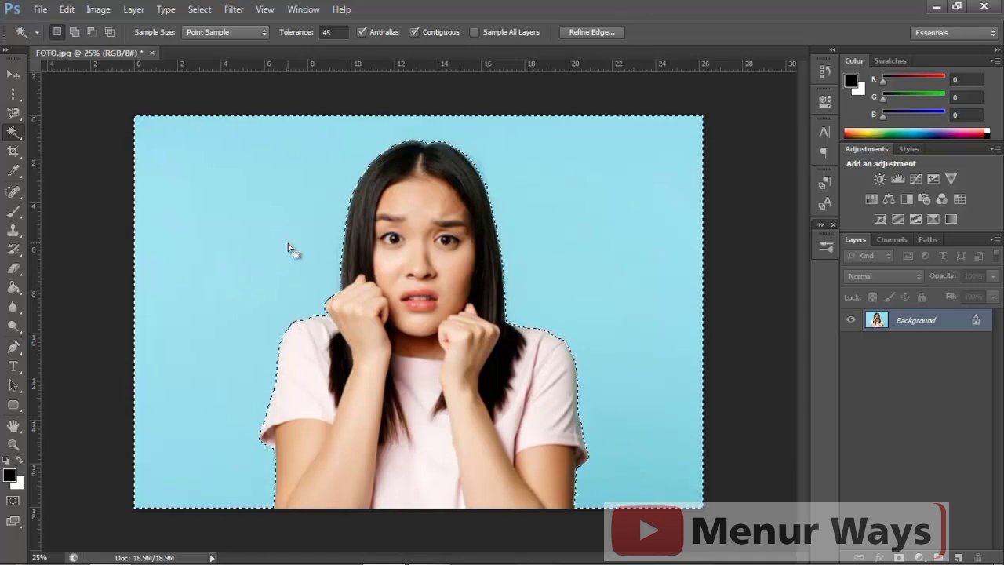
pyautogui.hotkey('ctrl', 'd')
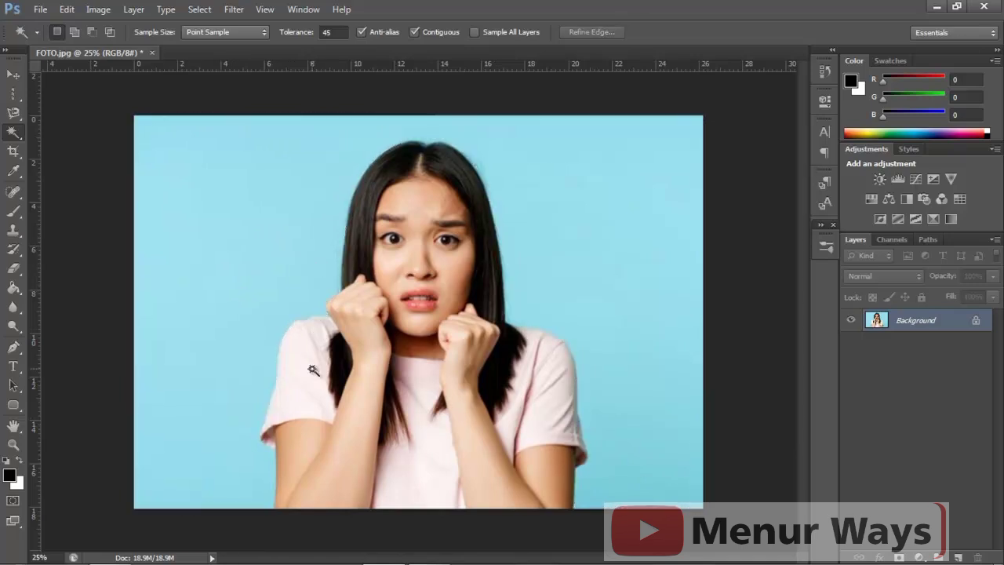
# Step: Try the Magic Wand with tolerance 45 on the shirt's left sleeve, centre and right sleeve, and deselect
pyautogui.click(311, 370)
pyautogui.click(402, 403)
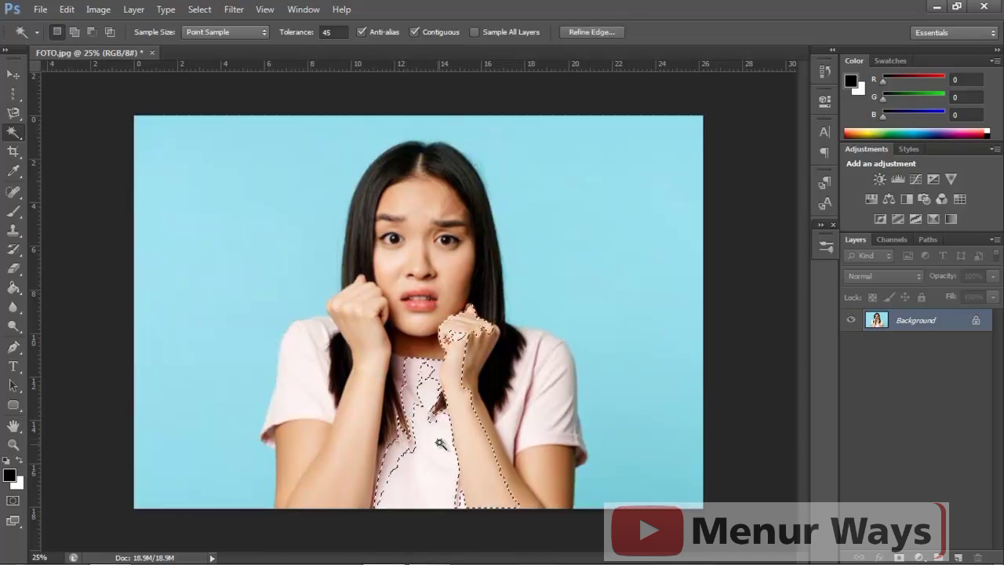
pyautogui.click(571, 432)
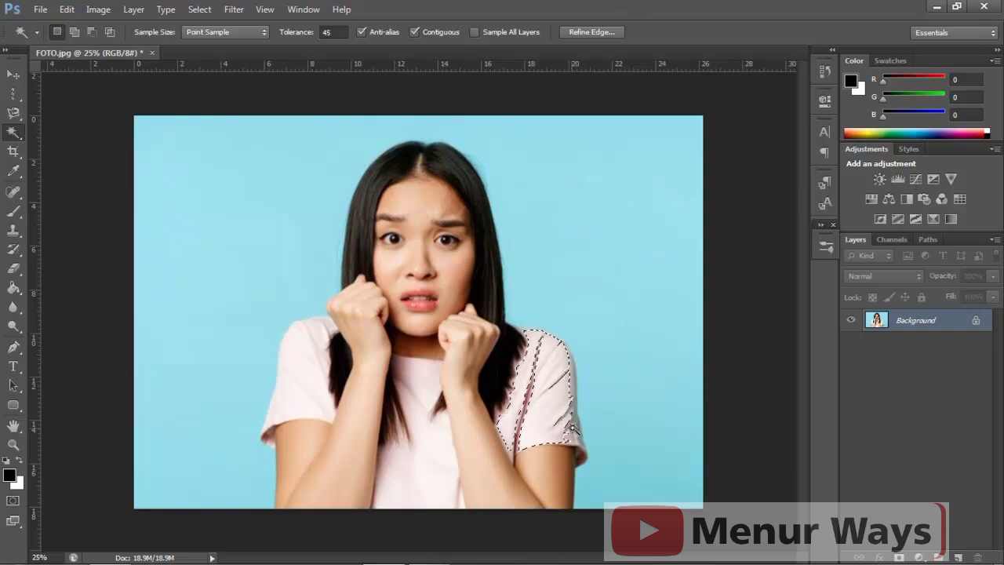
pyautogui.hotkey('ctrl', 'd')
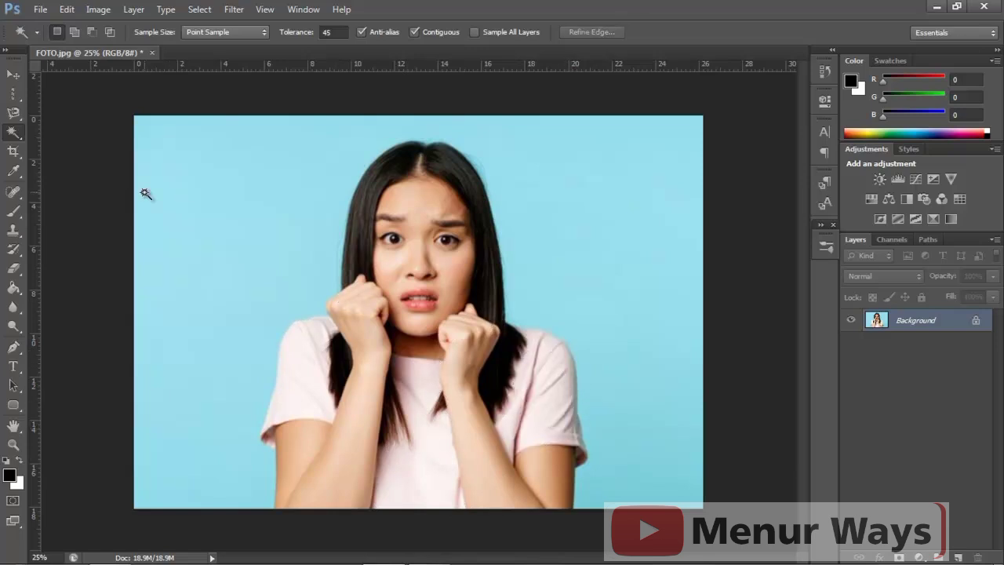
# Step: Switch to the Quick Selection tool and adjust its brush size up and down, ending at 400
pyautogui.rightClick(15, 138)
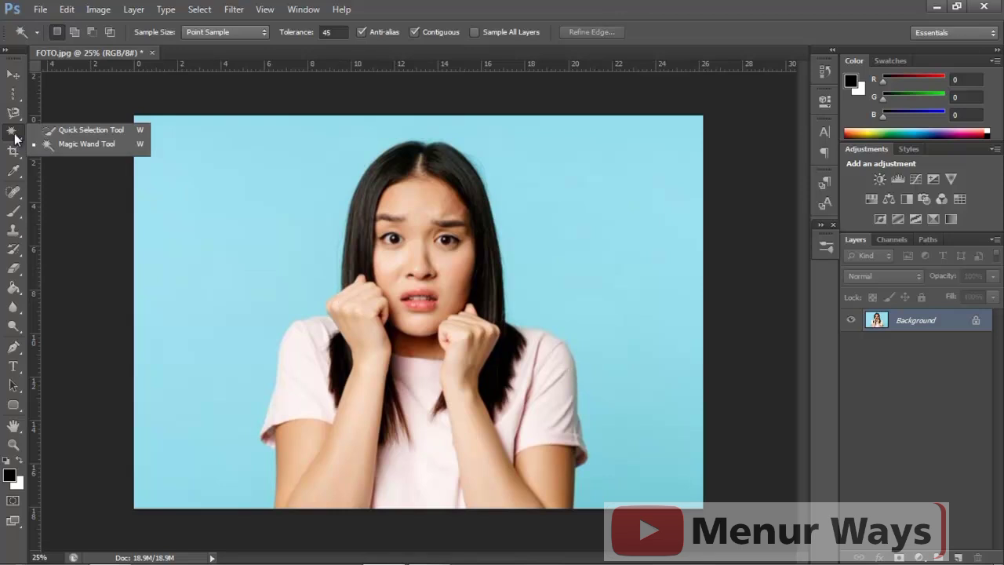
pyautogui.click(71, 131)
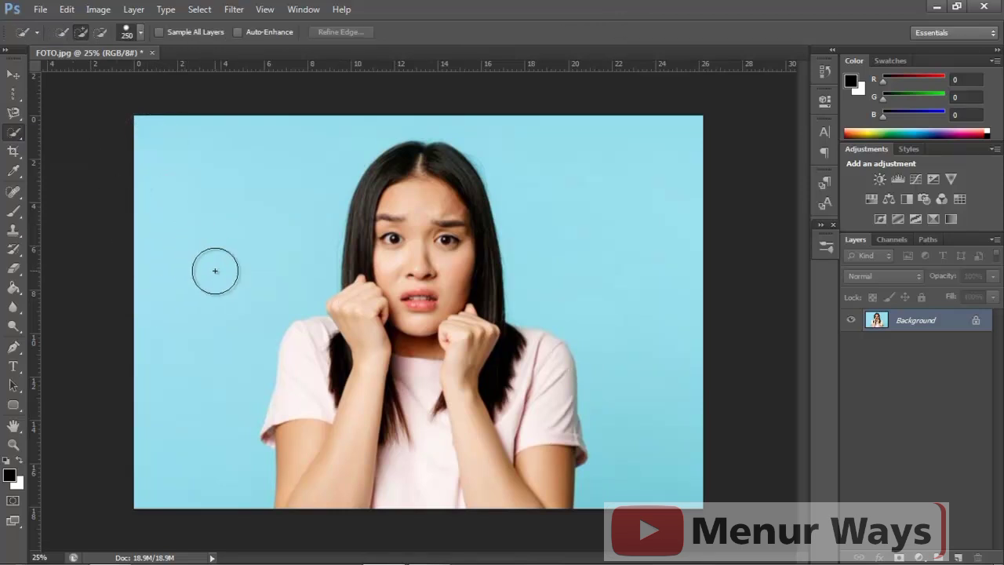
pyautogui.press(']')
pyautogui.press(']')
pyautogui.press(']')
pyautogui.press(']')
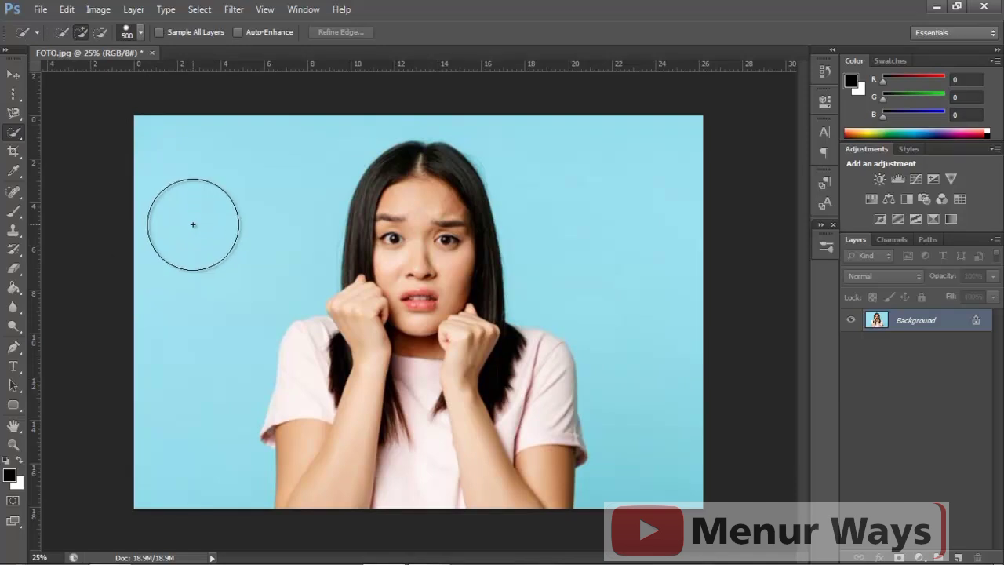
pyautogui.press('[')
pyautogui.press('[')
pyautogui.press('[')
pyautogui.press(']')
pyautogui.press(']')
pyautogui.press(']')
pyautogui.press('[')
pyautogui.press('[')
pyautogui.press('[')
pyautogui.press(']')
pyautogui.press(']')
pyautogui.press('[')
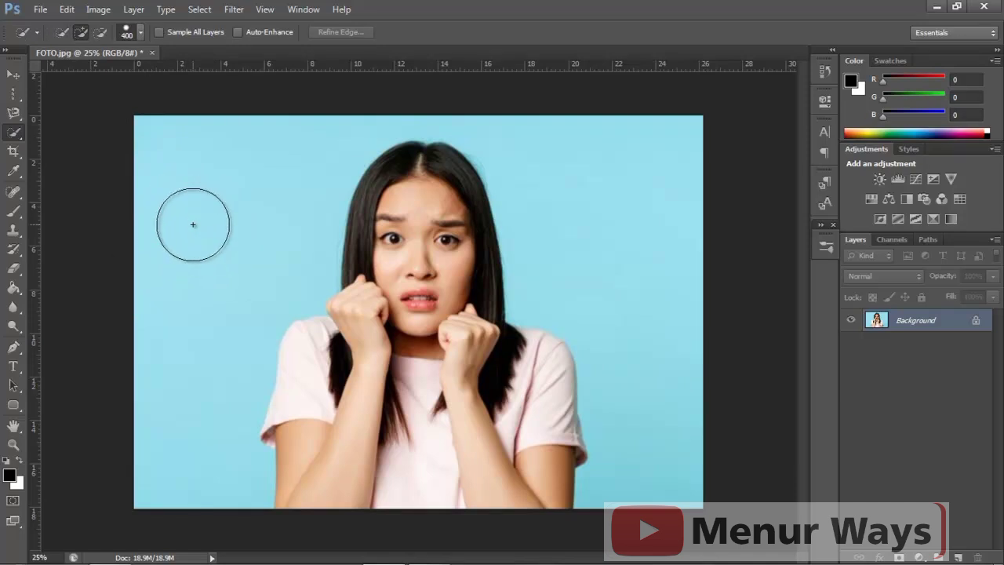
pyautogui.press(']')
pyautogui.press(']')
pyautogui.press(']')
pyautogui.press('[')
pyautogui.press('[')
pyautogui.press('[')
# Step: Brush a Quick Selection over the background on both sides of the woman, extend it over her body, and deselect
pyautogui.moveTo(193, 224)
pyautogui.mouseDown()
pyautogui.moveTo(259, 225)
pyautogui.moveTo(273, 161)
pyautogui.moveTo(377, 243)
pyautogui.moveTo(477, 225)
pyautogui.mouseUp()
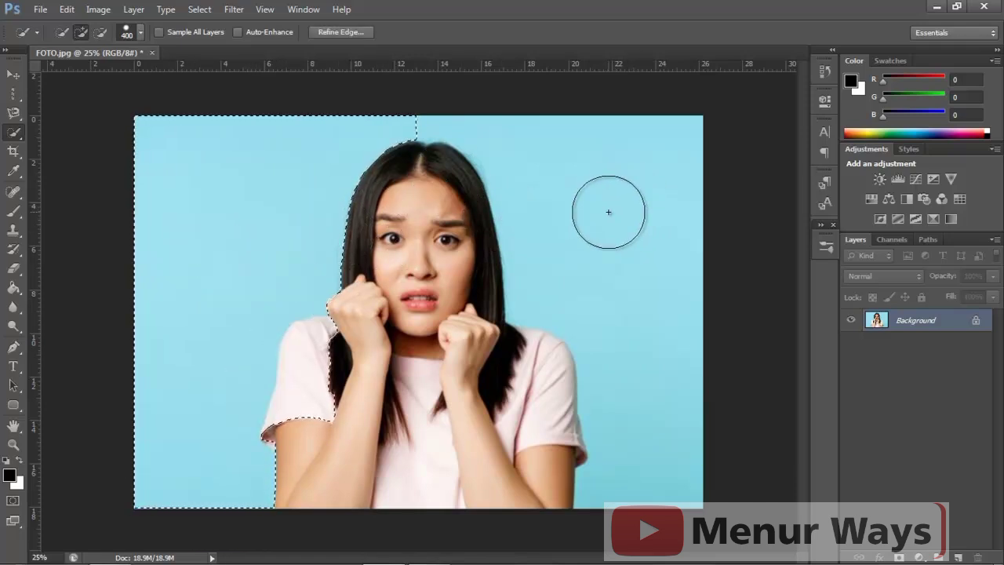
pyautogui.click(609, 212)
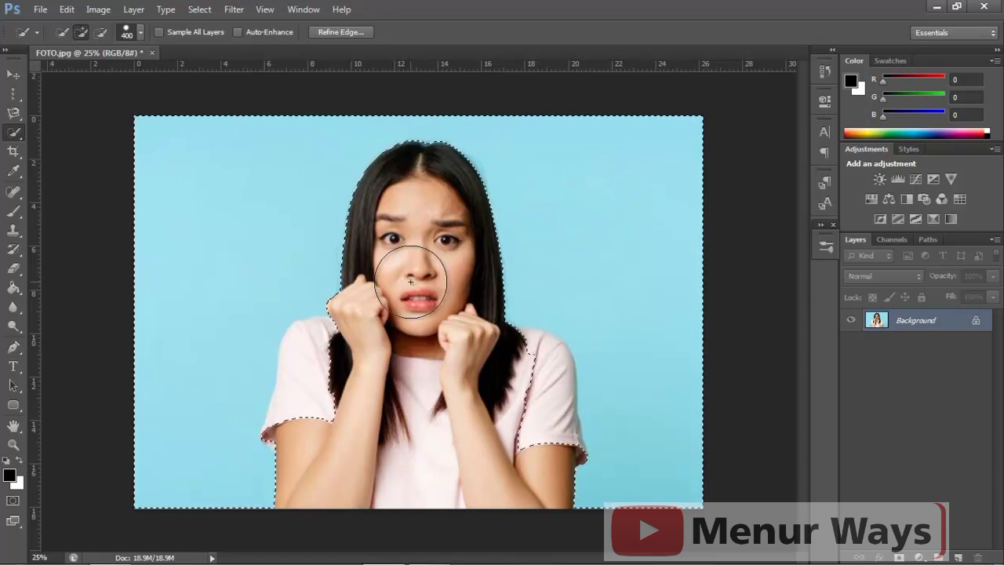
pyautogui.moveTo(410, 236)
pyautogui.mouseDown()
pyautogui.moveTo(424, 370)
pyautogui.moveTo(416, 426)
pyautogui.mouseUp()
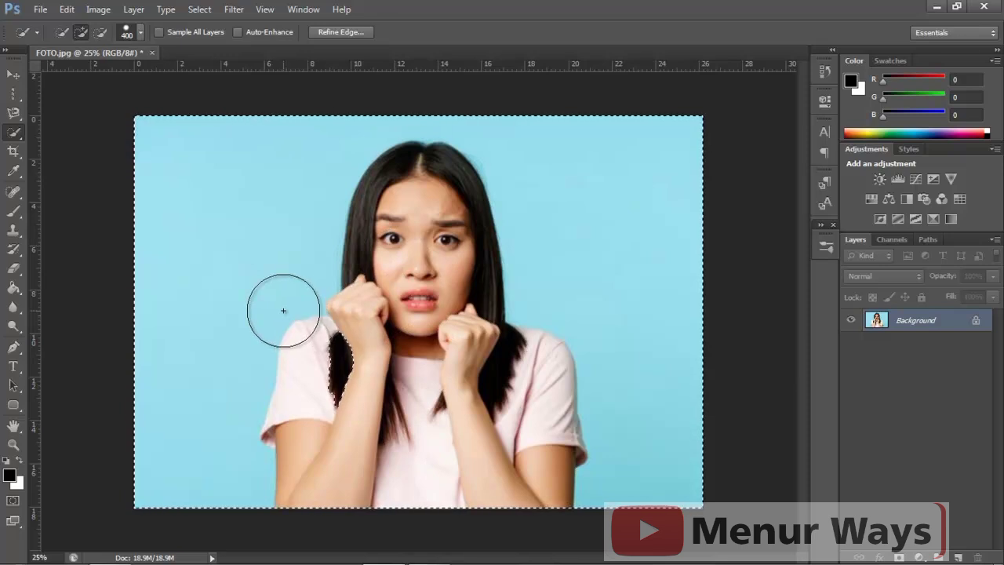
pyautogui.hotkey('ctrl', 'd')
# Step: Quick-select the blue background left of the woman and subtract her left sleeve from the selection
pyautogui.moveTo(209, 211); pyautogui.dragTo(251, 162)
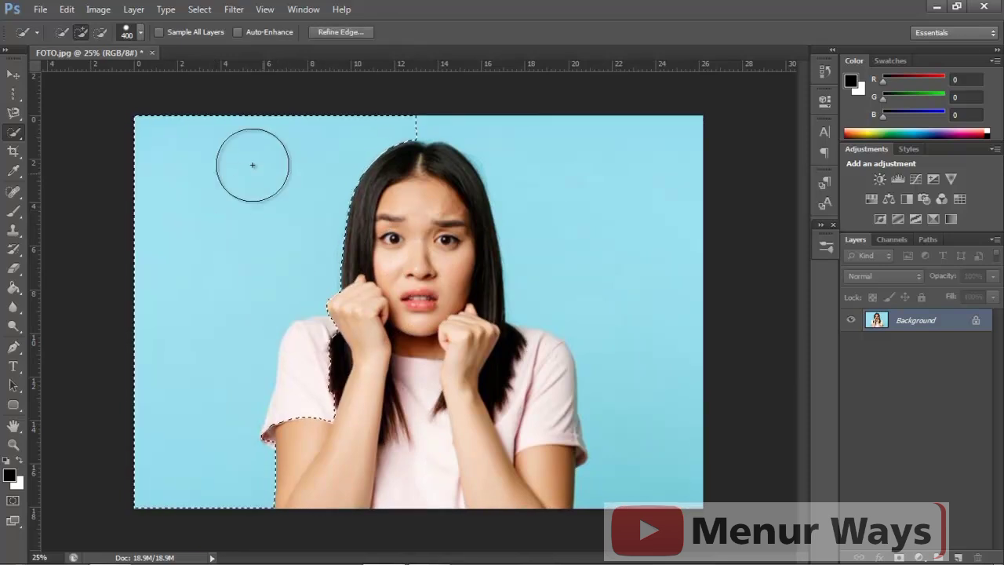
pyautogui.click(100, 32)
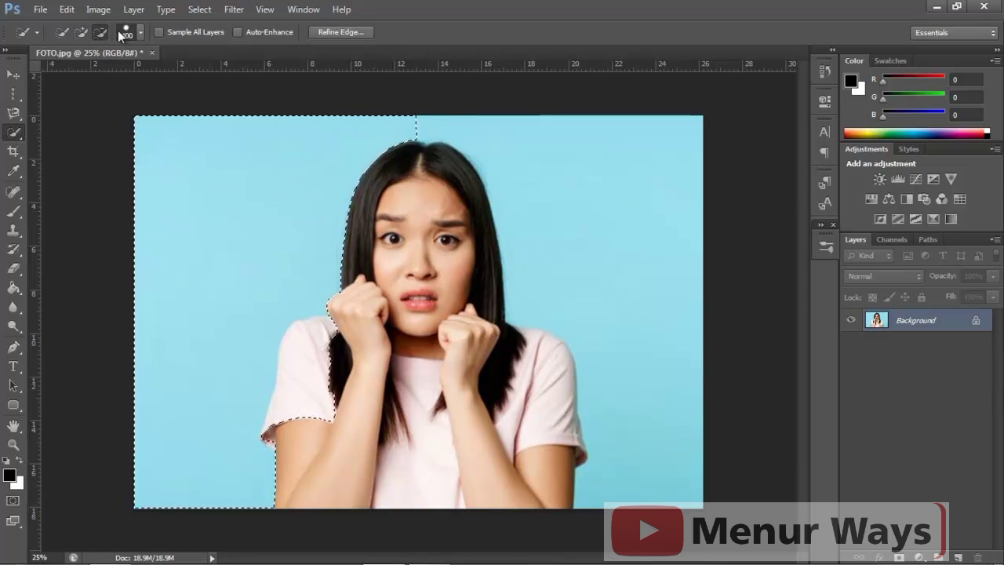
pyautogui.click(341, 375)
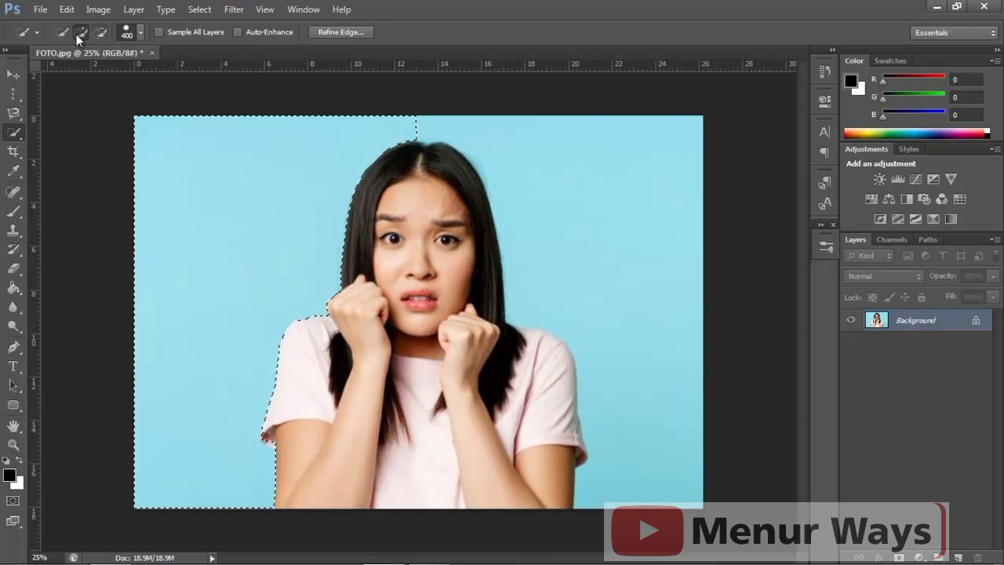
# Step: Add the background right of the woman to the quick selection and subtract her right sleeve from it
pyautogui.click(77, 33)
pyautogui.click(578, 225)
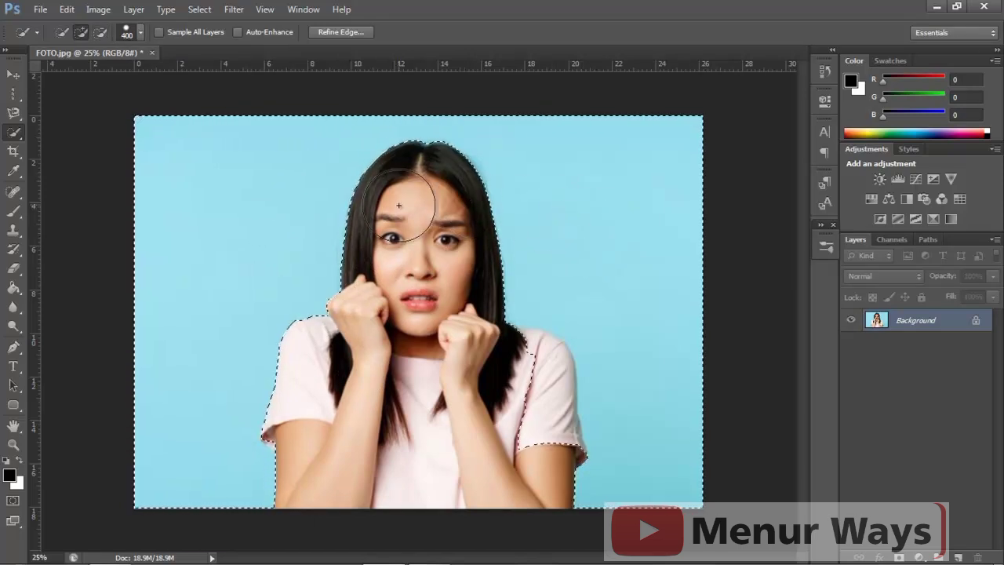
pyautogui.click(100, 32)
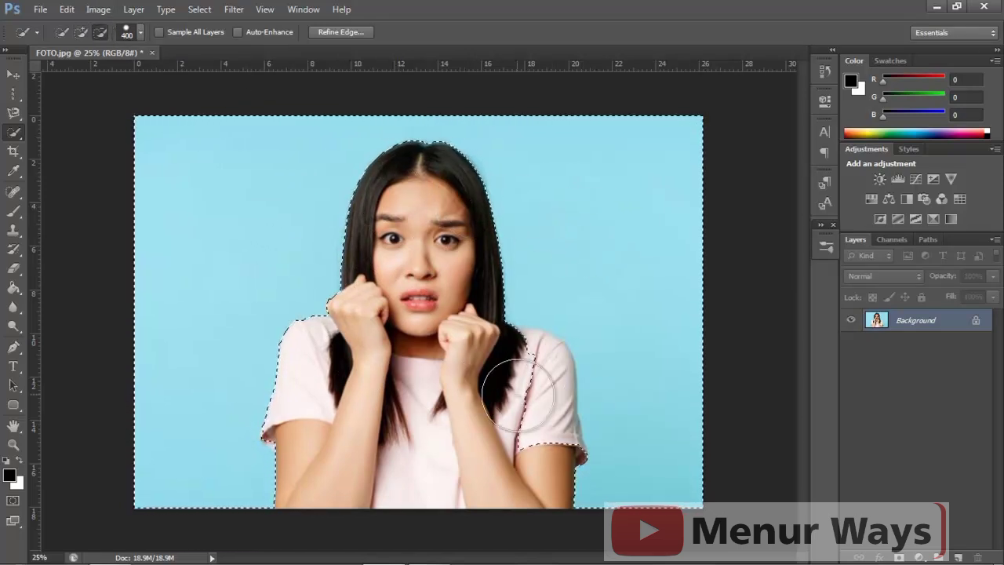
pyautogui.moveTo(518, 396)
pyautogui.mouseDown()
pyautogui.moveTo(531, 392)
pyautogui.moveTo(482, 477)
pyautogui.mouseUp()
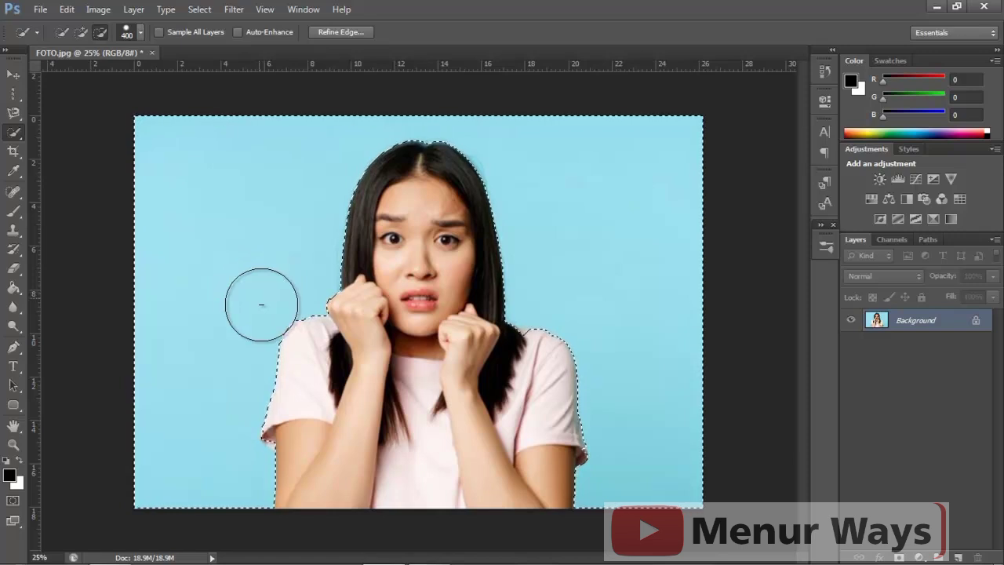
# Step: Deselect the background and switch to the Pen tool
pyautogui.hotkey('ctrl', 'd')
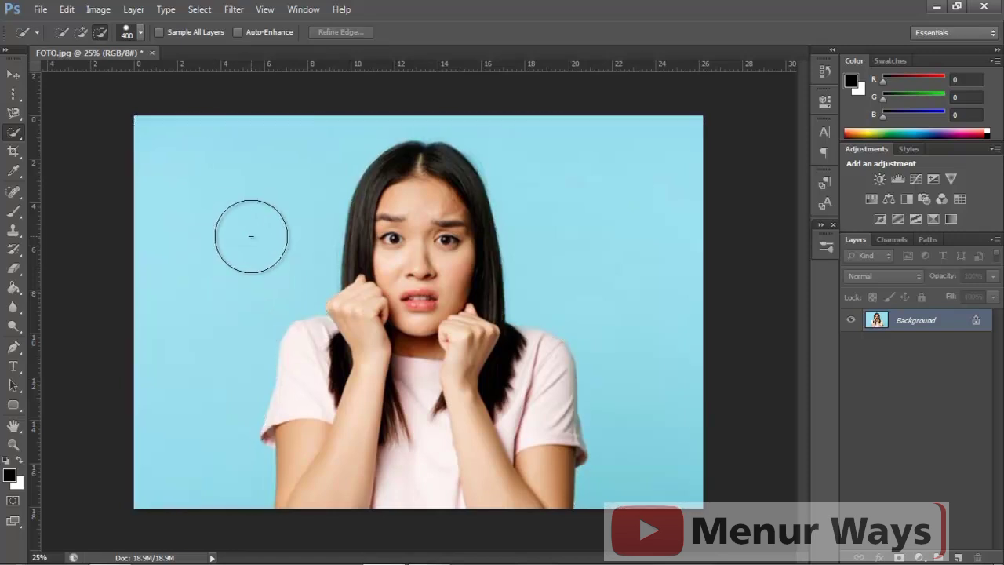
pyautogui.click(12, 74)
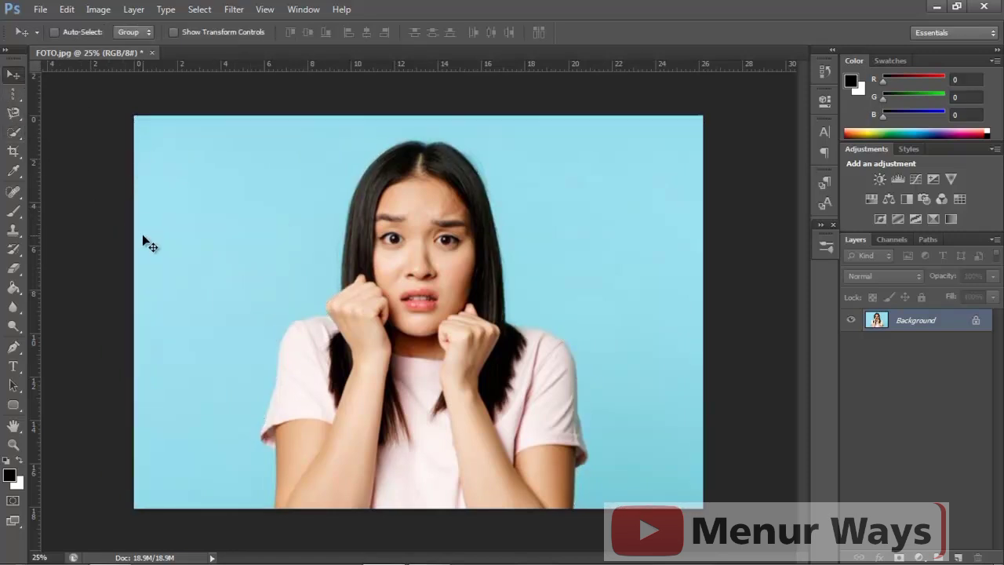
pyautogui.click(13, 346)
pyautogui.click(268, 509)
pyautogui.click(271, 464)
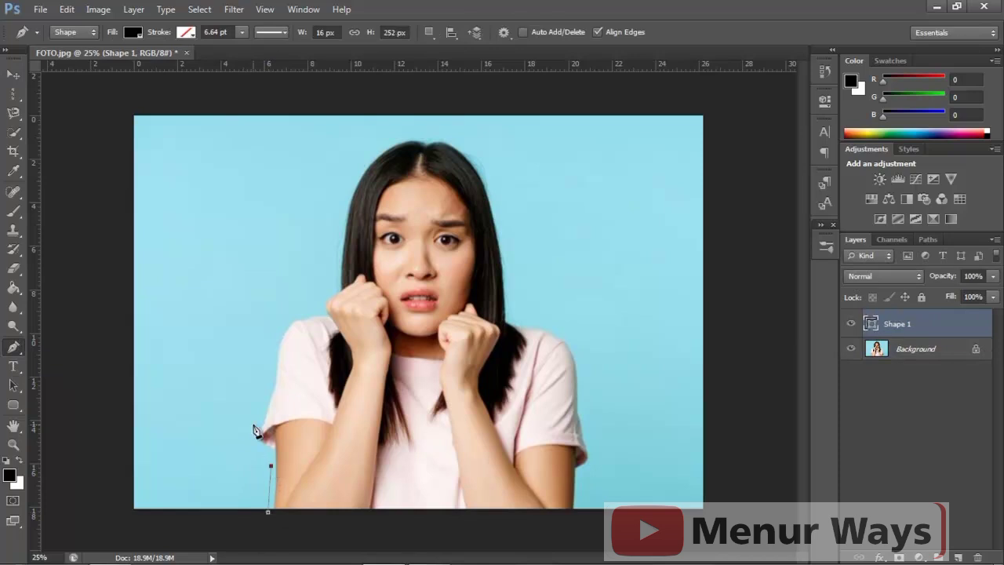
pyautogui.moveTo(253, 424); pyautogui.dragTo(257, 397)
# Step: Set the Pen shape fill to none and trace the woman's left side from the photo's bottom edge to above her head
pyautogui.click(70, 60)
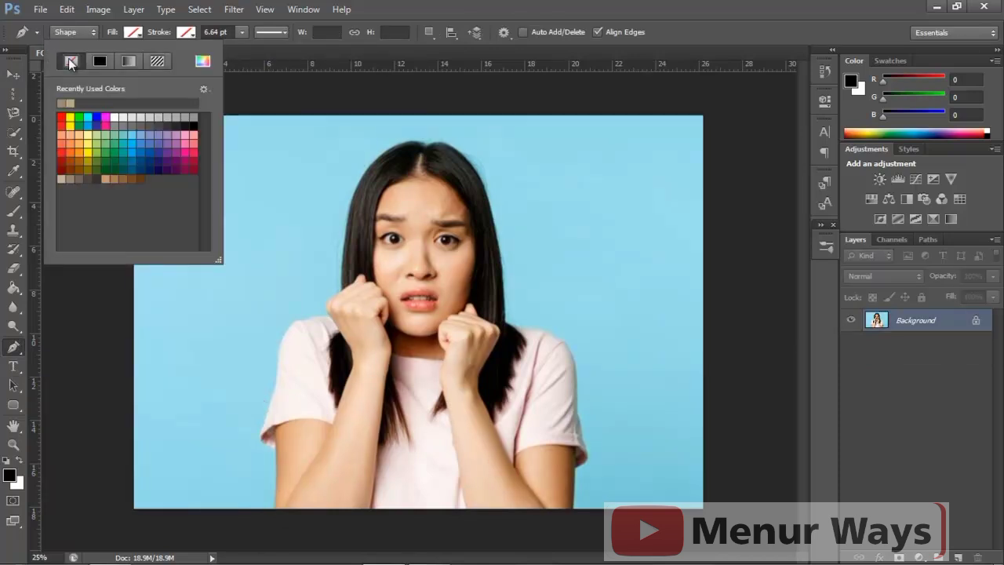
pyautogui.click(270, 504)
pyautogui.click(273, 468)
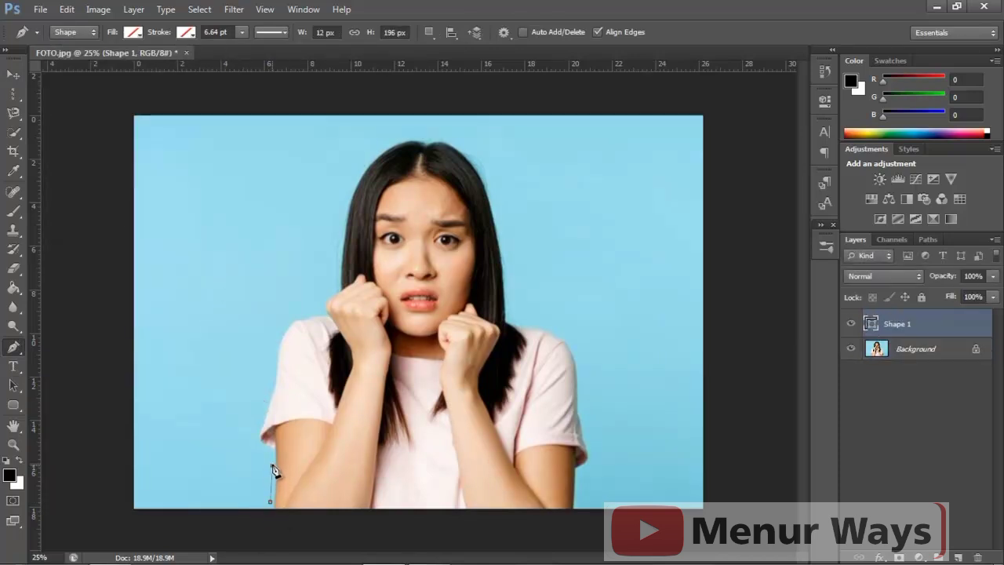
pyautogui.click(255, 441)
pyautogui.moveTo(273, 339); pyautogui.dragTo(276, 320)
pyautogui.click(311, 306)
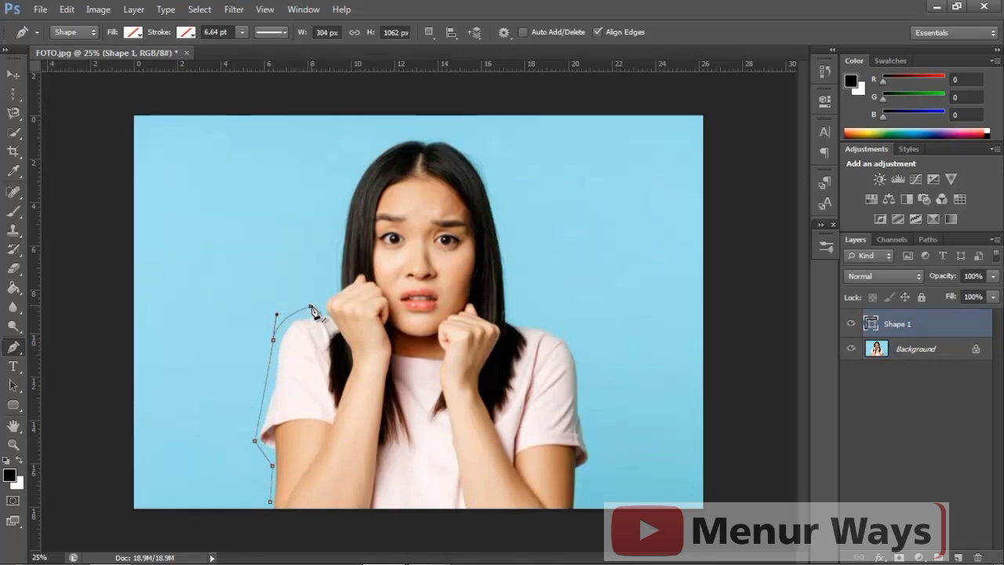
pyautogui.click(338, 271)
pyautogui.click(406, 132)
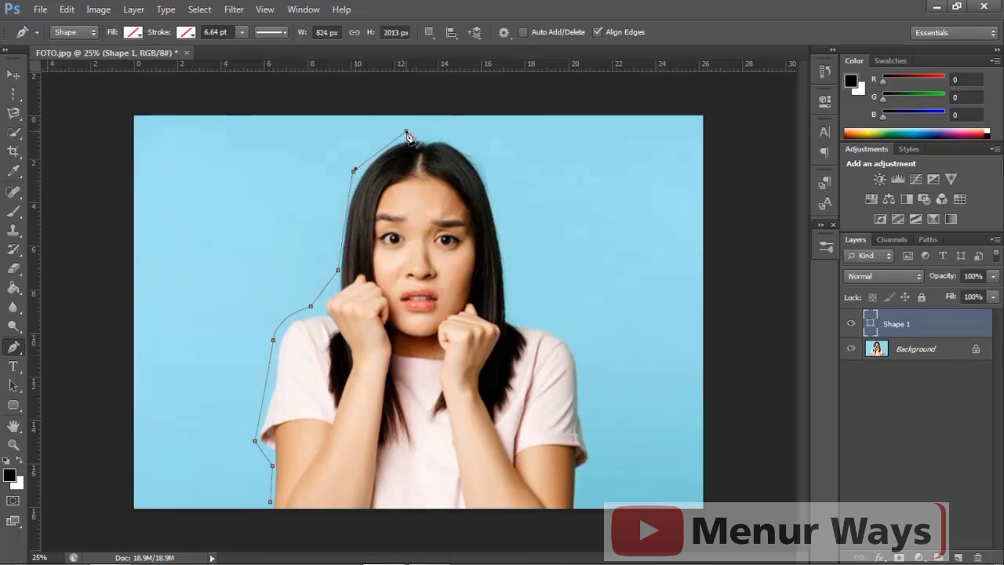
# Step: Continue the pen path down the woman's right side to the photo's bottom edge and close it at the starting point
pyautogui.click(461, 140)
pyautogui.click(506, 197)
pyautogui.click(514, 264)
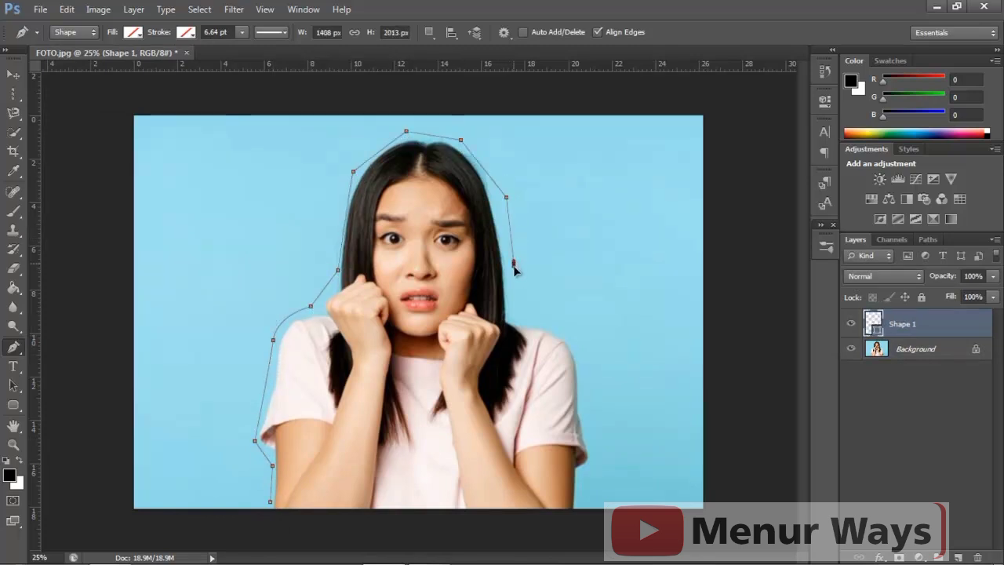
pyautogui.click(524, 314)
pyautogui.click(569, 344)
pyautogui.click(587, 388)
pyautogui.moveTo(595, 505); pyautogui.dragTo(596, 521)
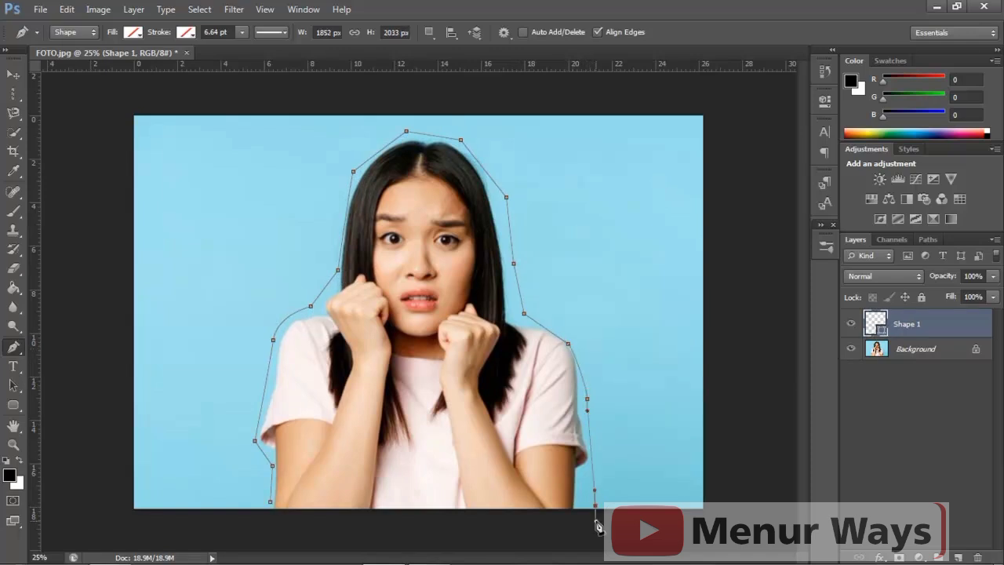
pyautogui.click(268, 512)
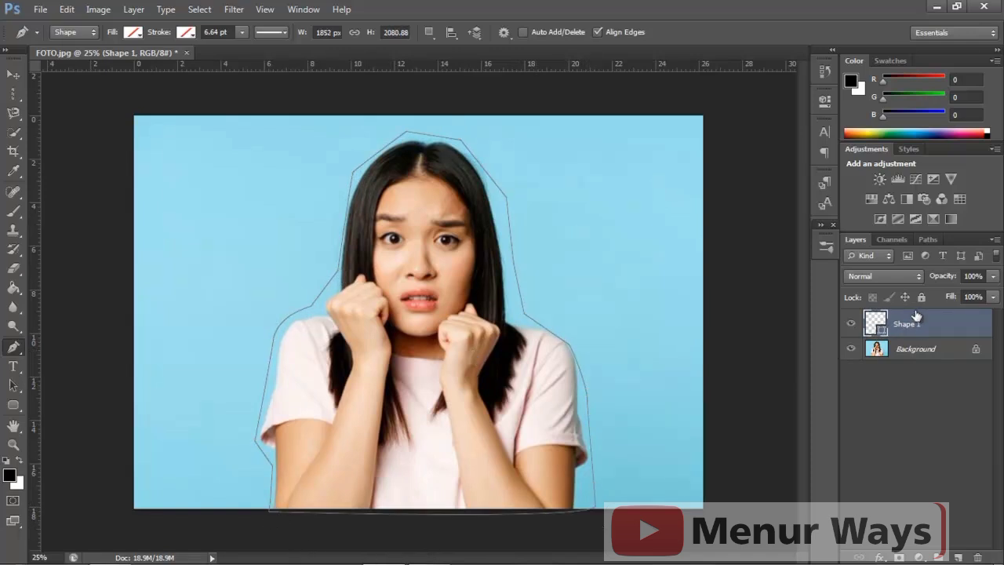
# Step: Convert the closed pen path into a new anti-aliased selection with a feather radius of 0 pixels
pyautogui.rightClick(471, 334)
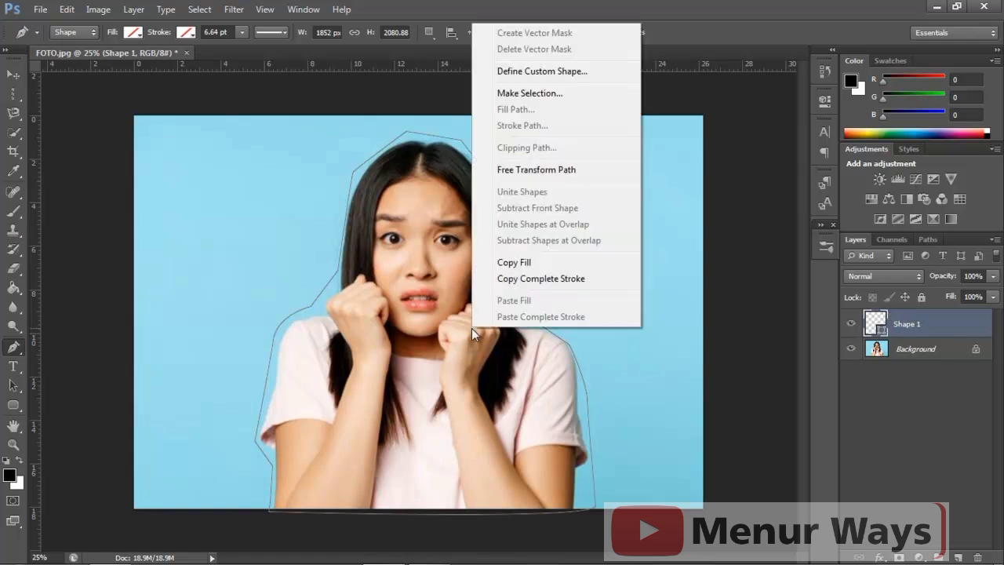
pyautogui.click(541, 94)
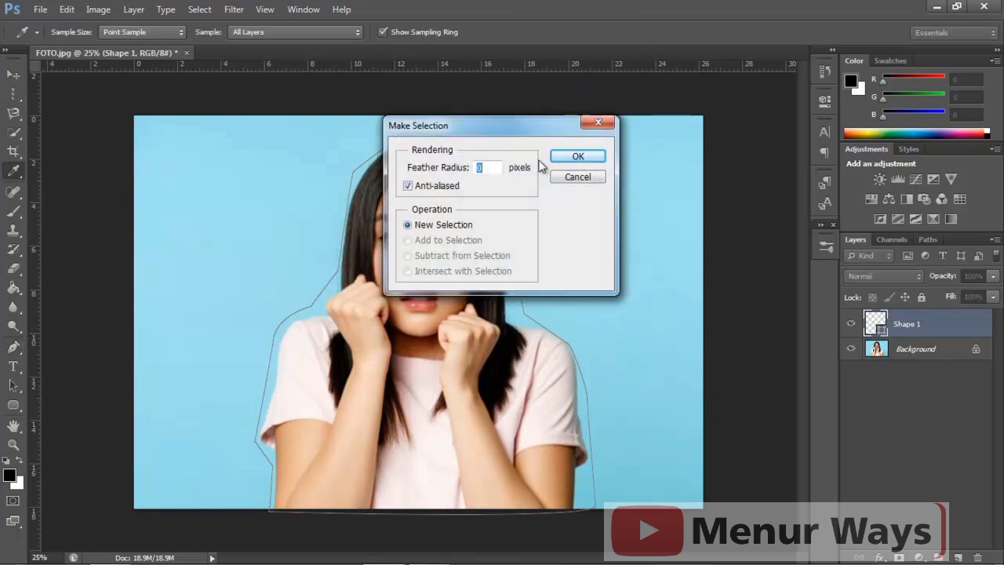
pyautogui.click(576, 156)
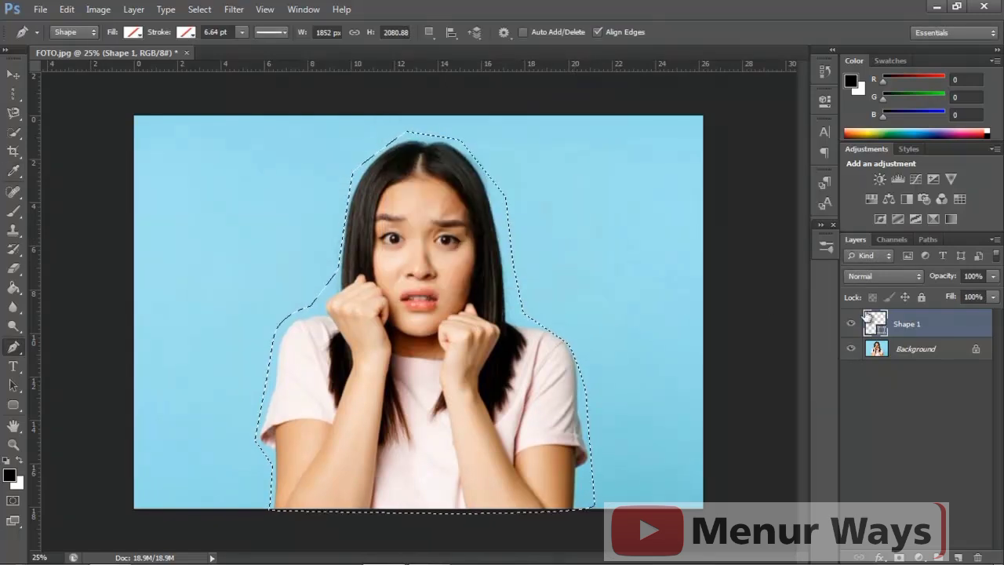
# Step: Make the Background layer active and clear the selection around the woman
pyautogui.click(914, 349)
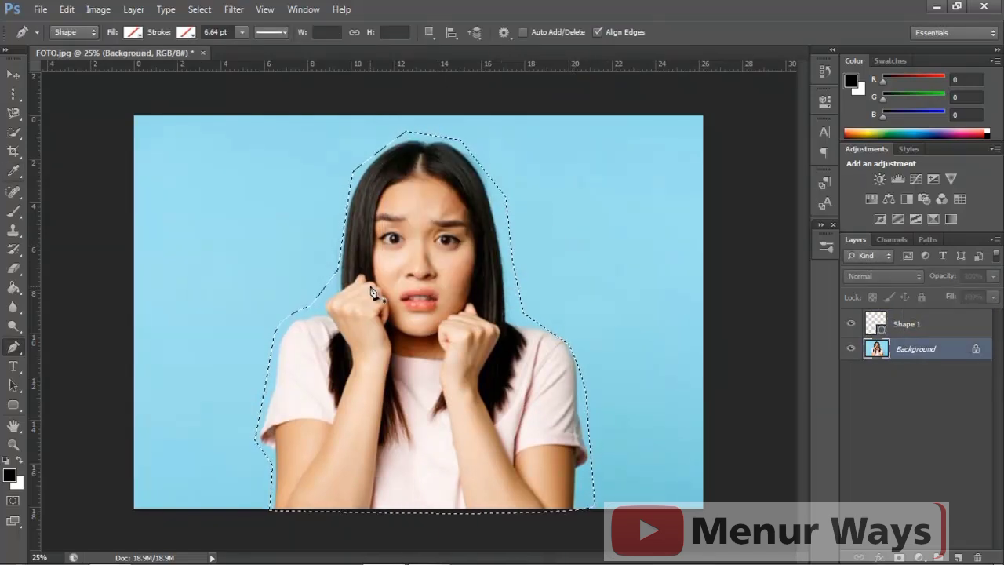
pyautogui.hotkey('ctrl', 'd')
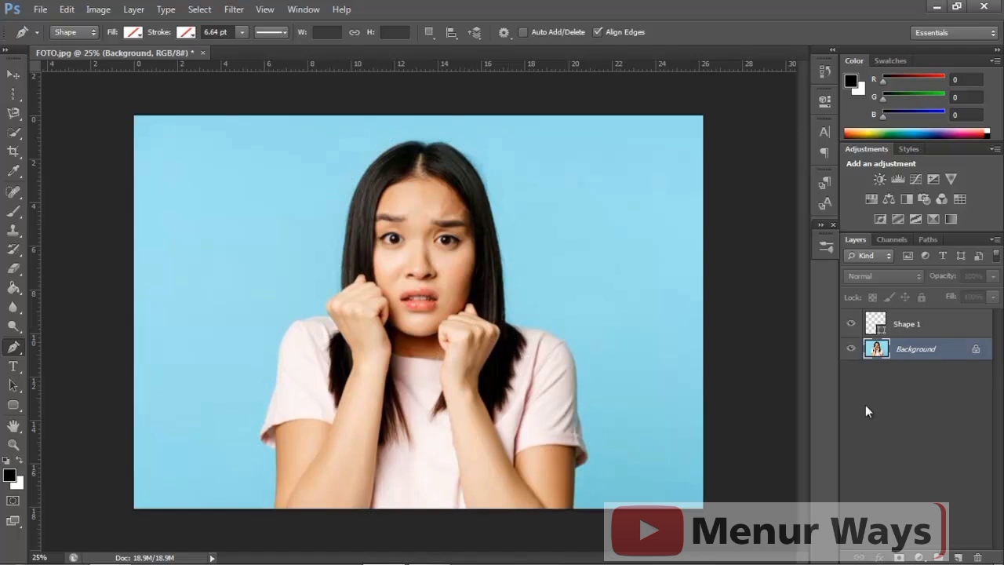
# Step: Draw a rectangle shape about 1012 × 1363 px around the woman's head and raised hands with the Rectangle tool
pyautogui.click(16, 407)
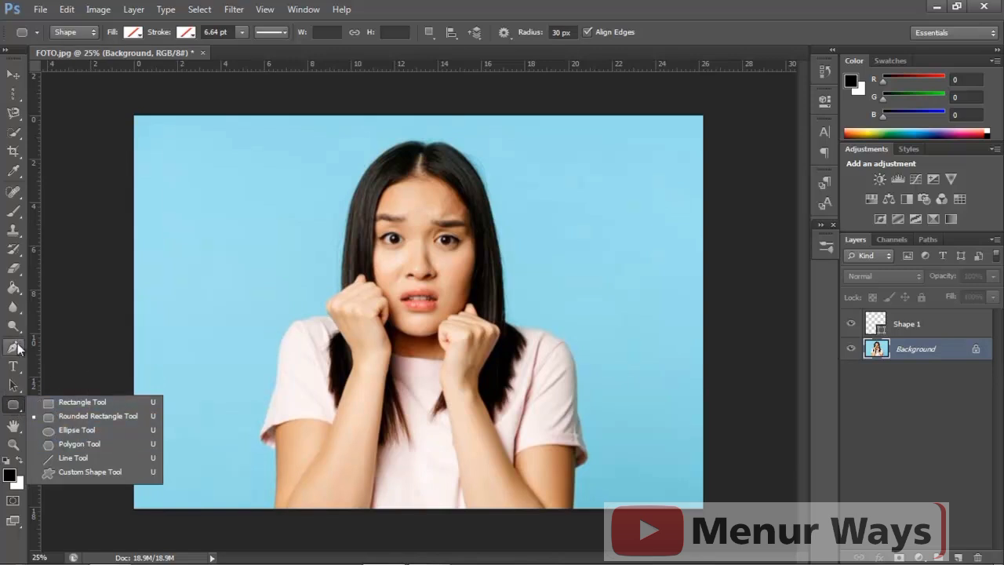
pyautogui.click(70, 402)
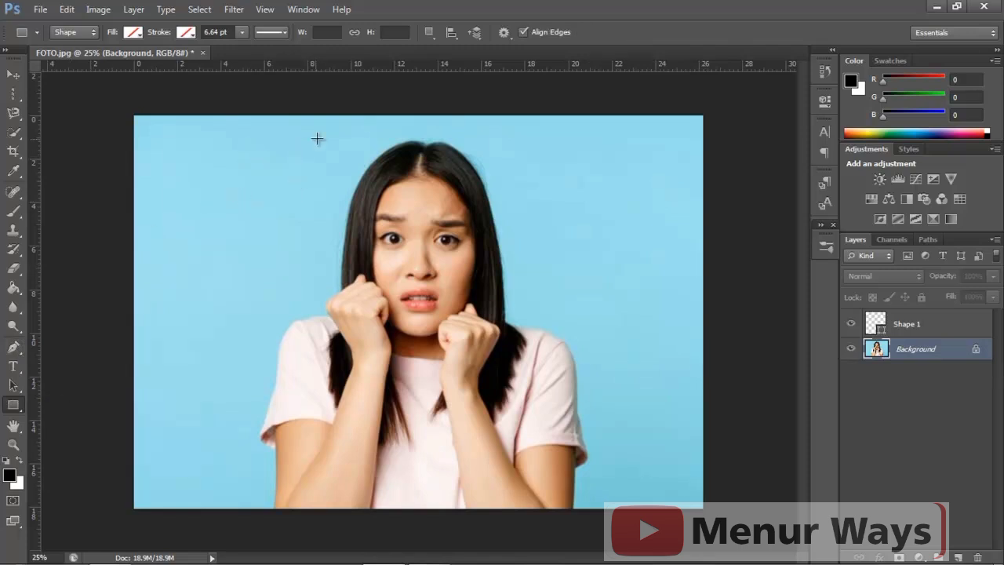
pyautogui.moveTo(328, 139); pyautogui.dragTo(514, 390)
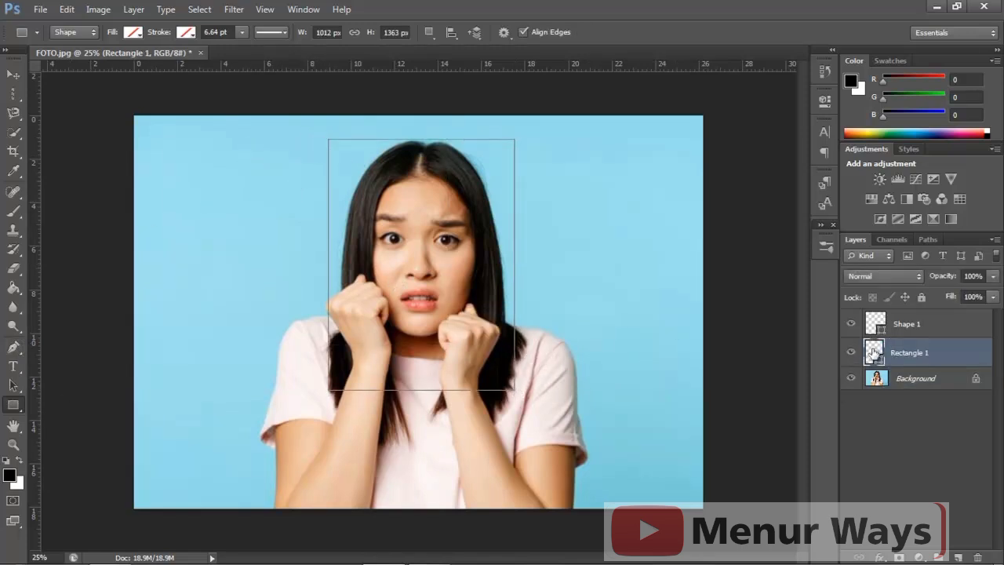
# Step: Convert the rectangle path into a new anti-aliased selection with a feather radius of 0 pixels, and deselect it
pyautogui.rightClick(420, 259)
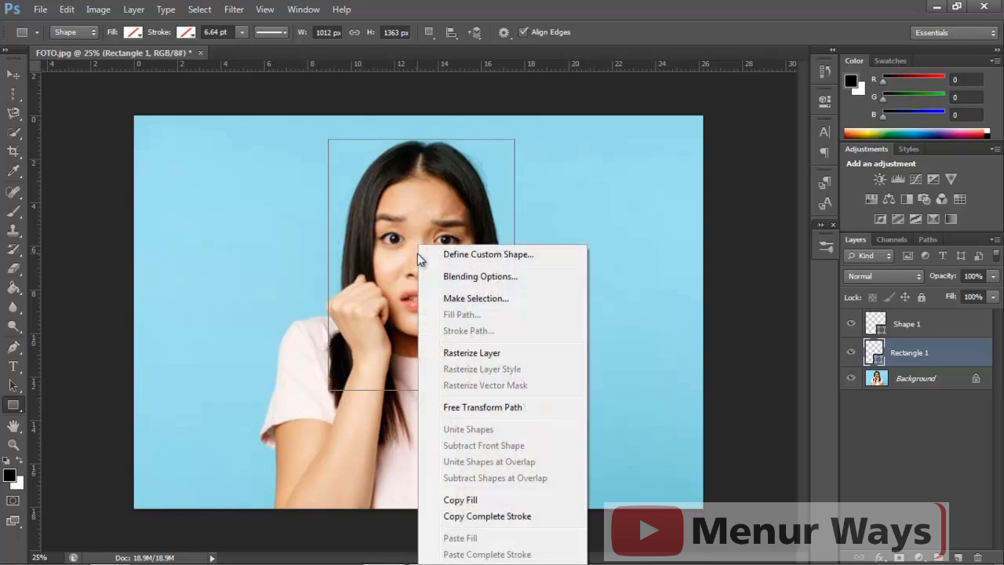
pyautogui.click(463, 298)
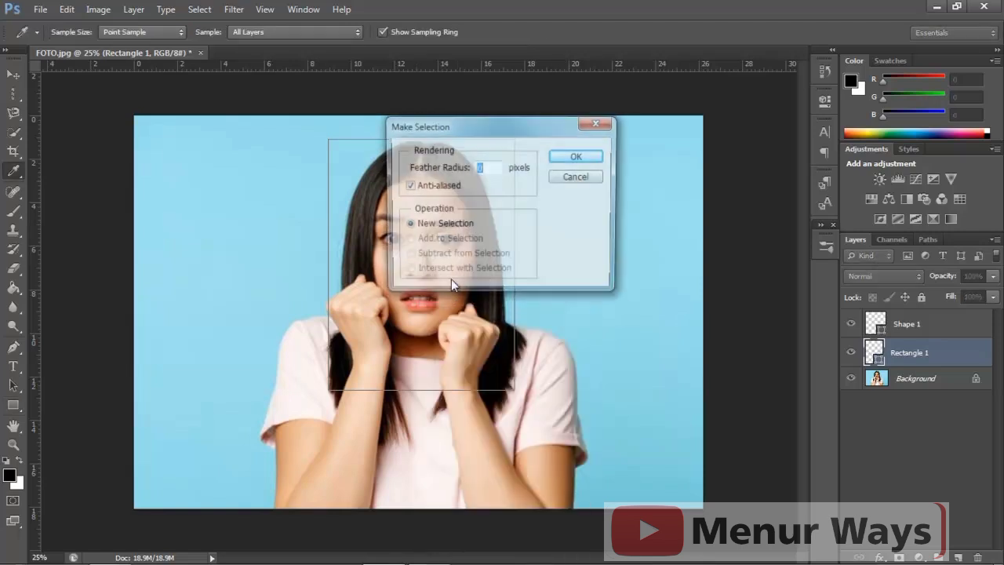
pyautogui.click(580, 158)
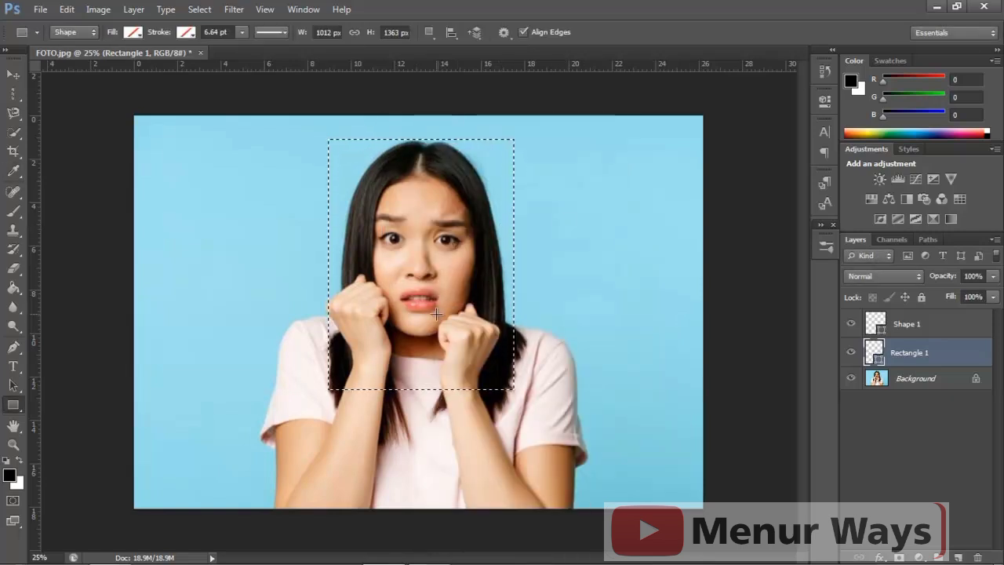
pyautogui.hotkey('ctrl', 'd')
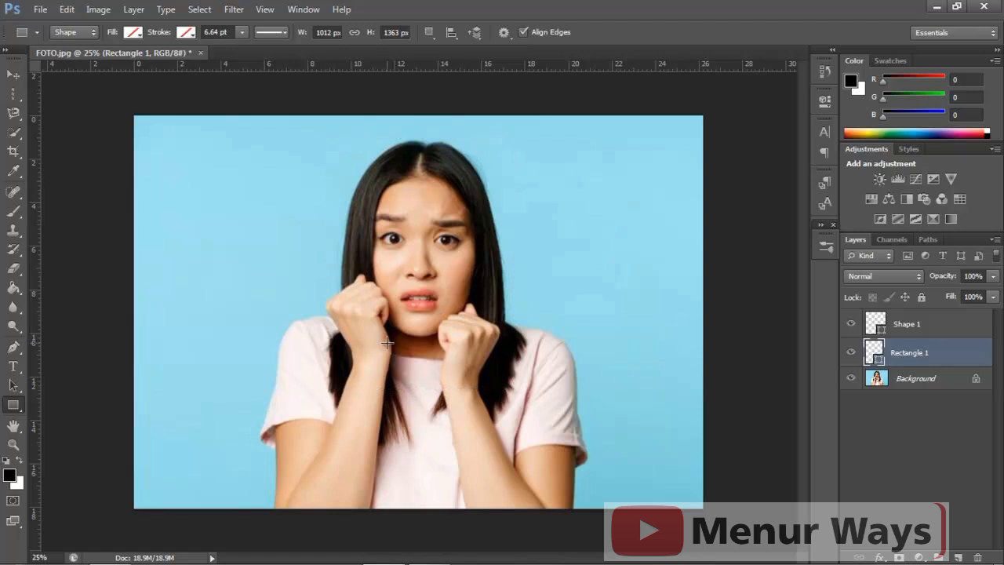
# Step: Draw an ellipse shape about 1040 × 1052 px around the woman's face, and undo both the ellipse and the rectangle
pyautogui.rightClick(13, 404)
pyautogui.click(77, 430)
pyautogui.moveTo(308, 148); pyautogui.dragTo(448, 339)
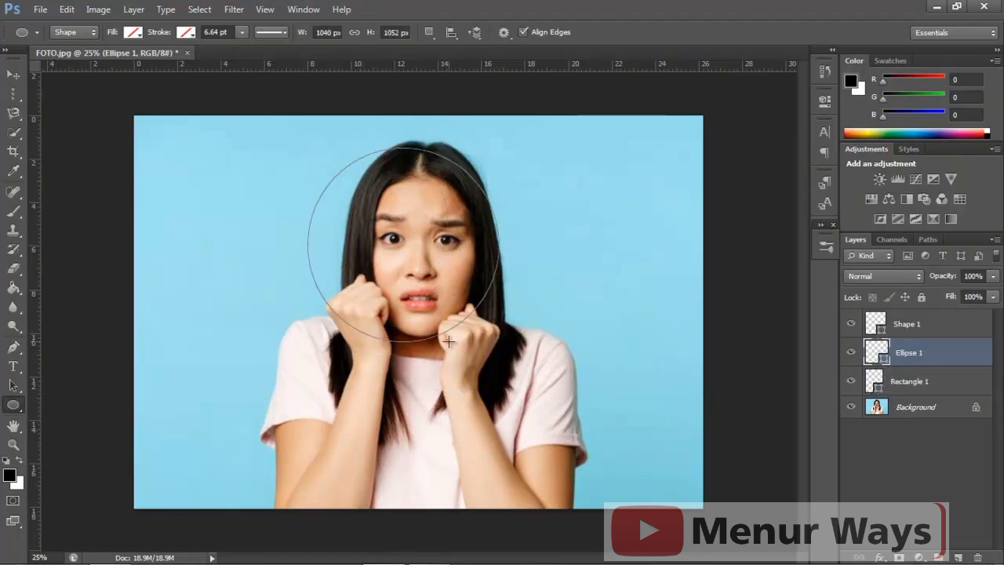
pyautogui.hotkey('ctrl', 'z')
pyautogui.hotkey('ctrl', 'alt', 'z')
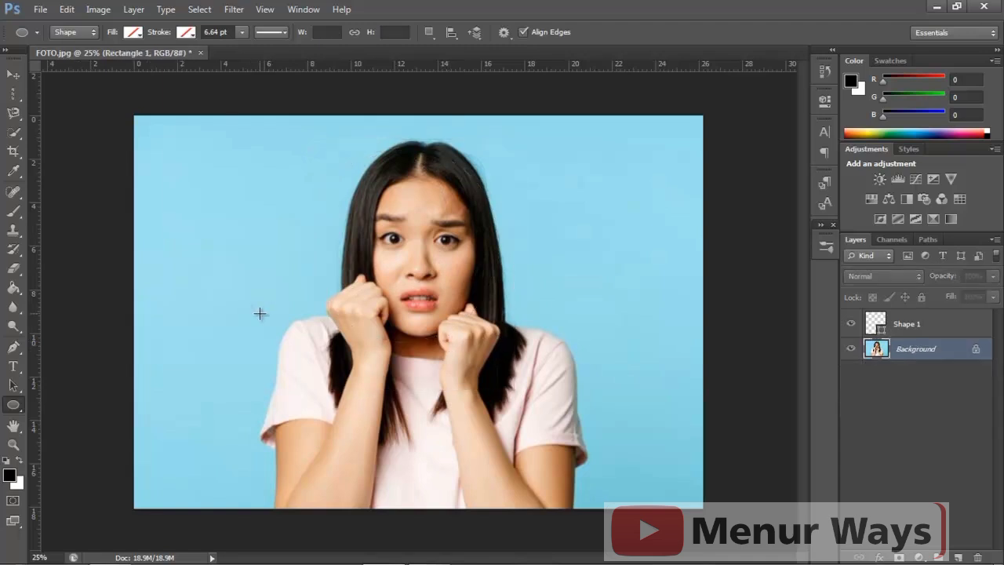
# Step: Draw a five-sided polygon about 470 × 451 px beside the woman's head and try to delete it
pyautogui.rightClick(13, 411)
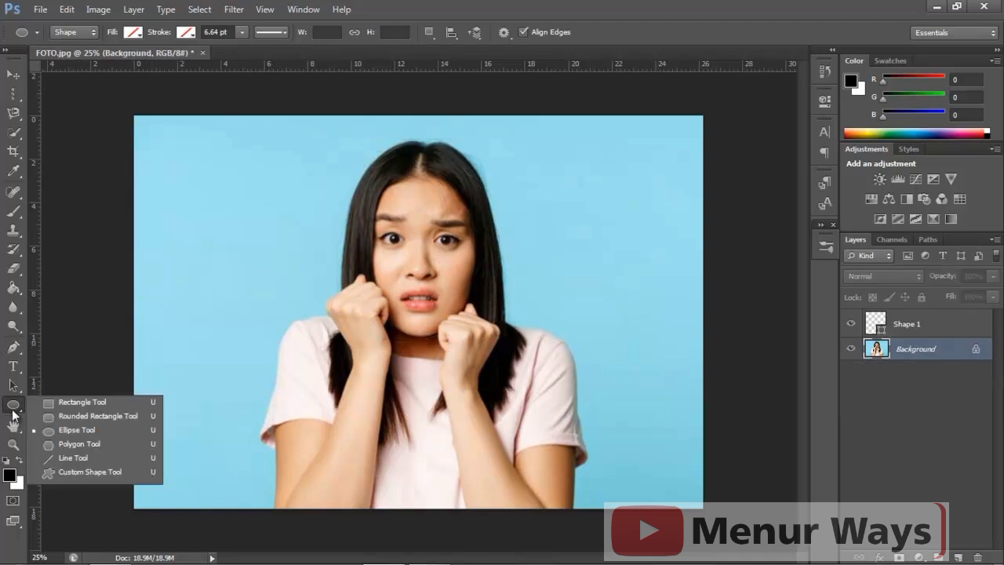
pyautogui.click(78, 444)
pyautogui.moveTo(342, 160); pyautogui.dragTo(369, 199)
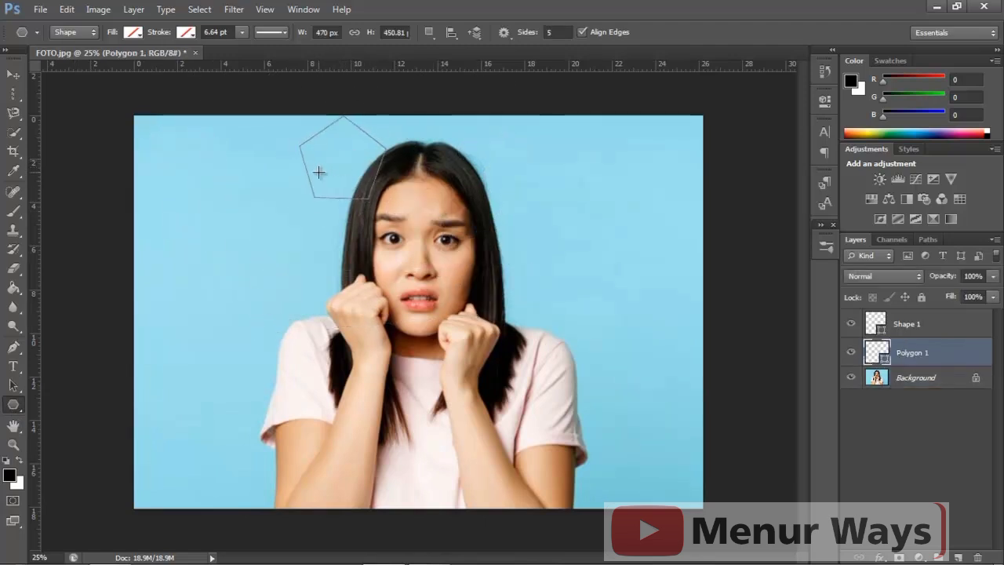
pyautogui.press('Delete')
# Step: Draw a five-sided polygon about 846 × 885 px over the woman's lower face and hands and convert it into a selection
pyautogui.moveTo(348, 196)
pyautogui.mouseDown()
pyautogui.moveTo(509, 371)
pyautogui.moveTo(373, 253)
pyautogui.mouseUp()
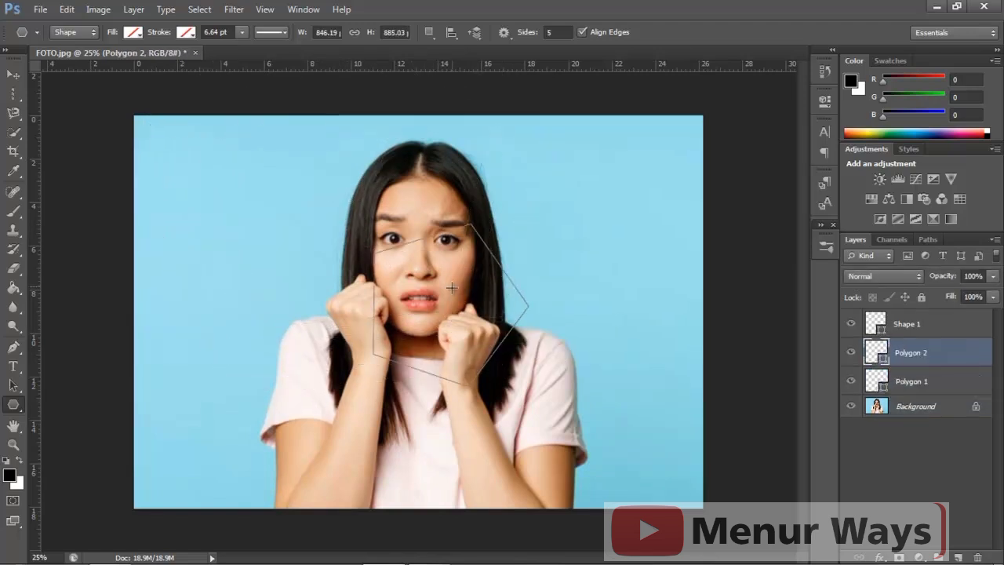
pyautogui.rightClick(467, 298)
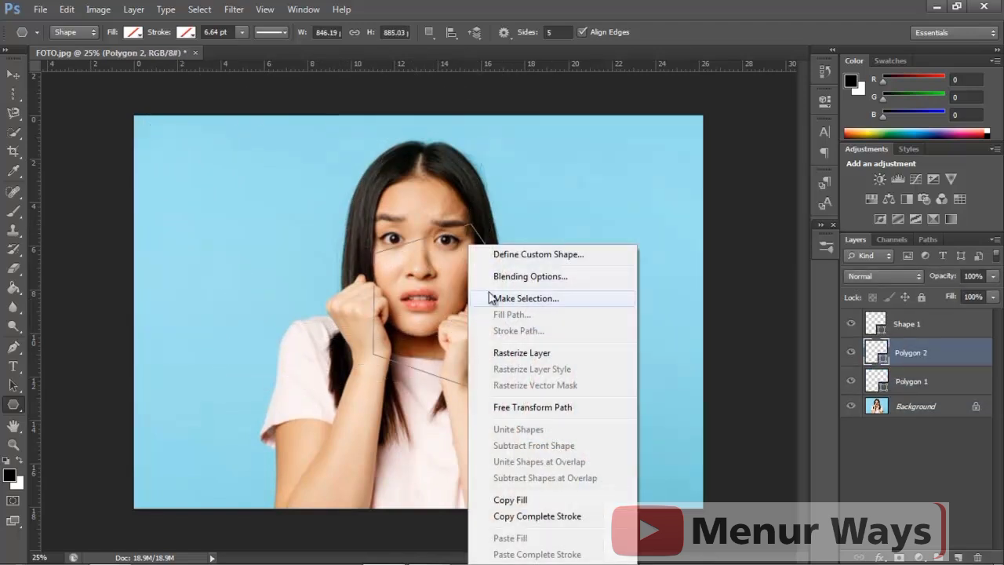
pyautogui.click(491, 296)
pyautogui.click(590, 159)
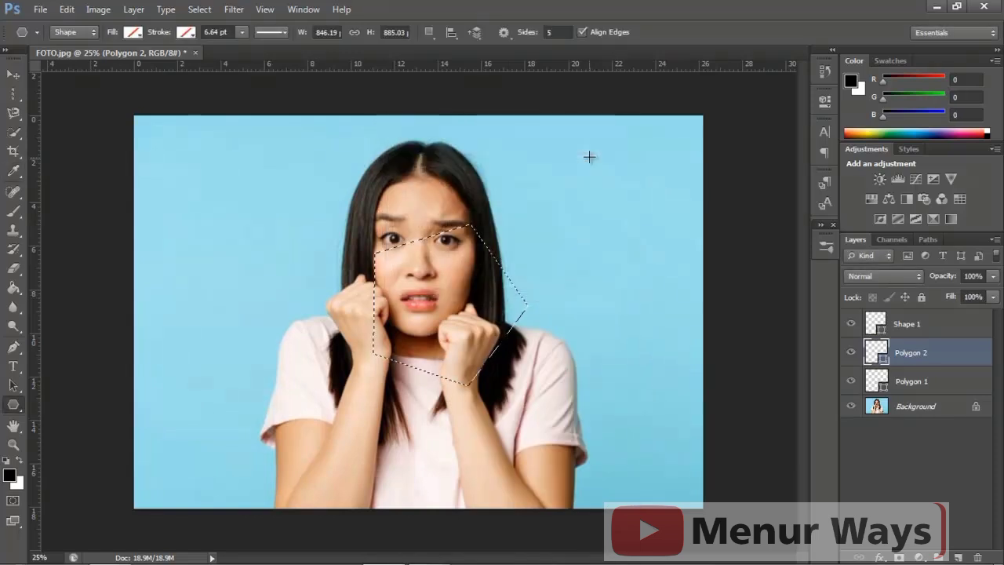
# Step: Clear the polygon selection and switch to the Move tool
pyautogui.hotkey('ctrl', 'd')
pyautogui.click(14, 75)
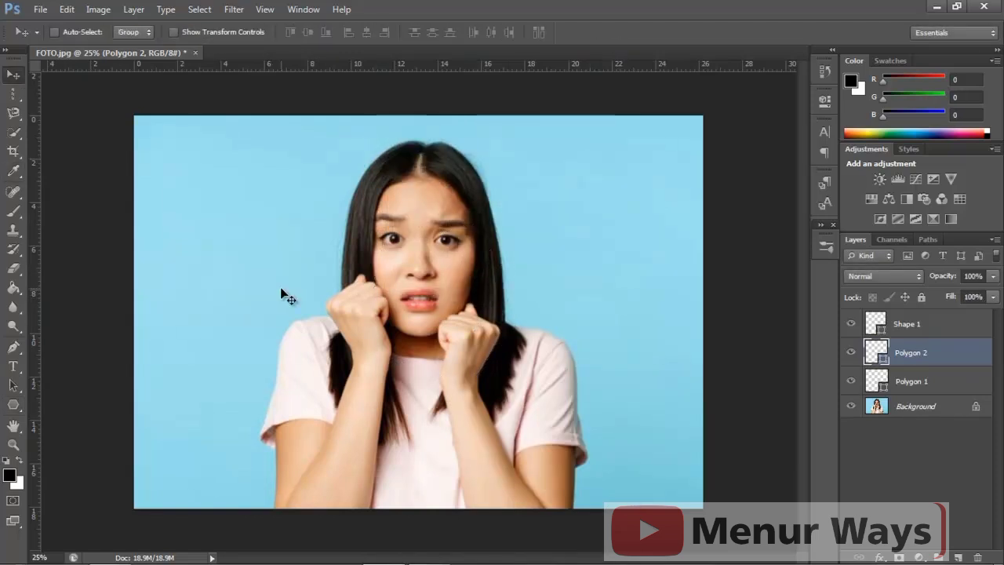